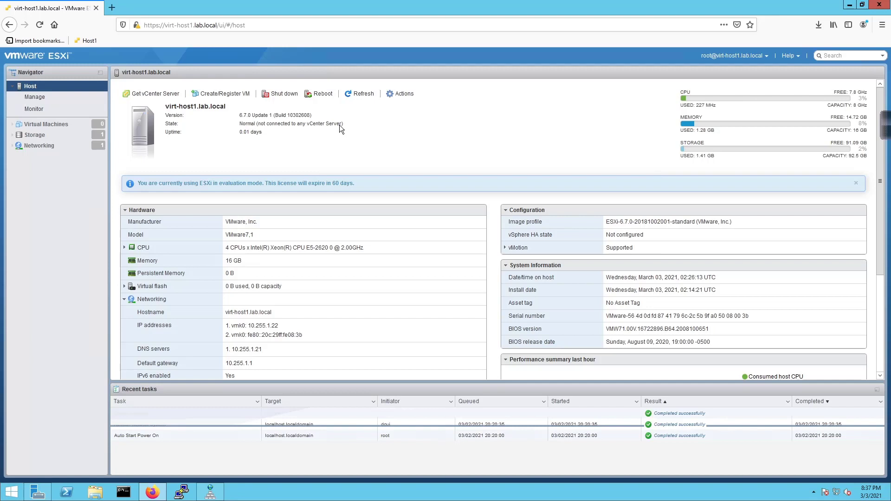
# - View the vCenter Server download page and the creation types in the new virtual machine wizard, closing both without creating anything
pyautogui.click(161, 95)
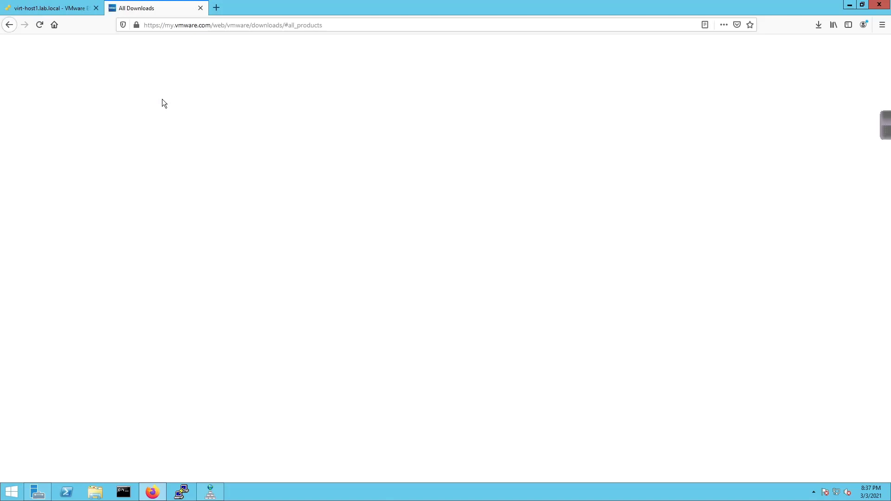
pyautogui.click(201, 8)
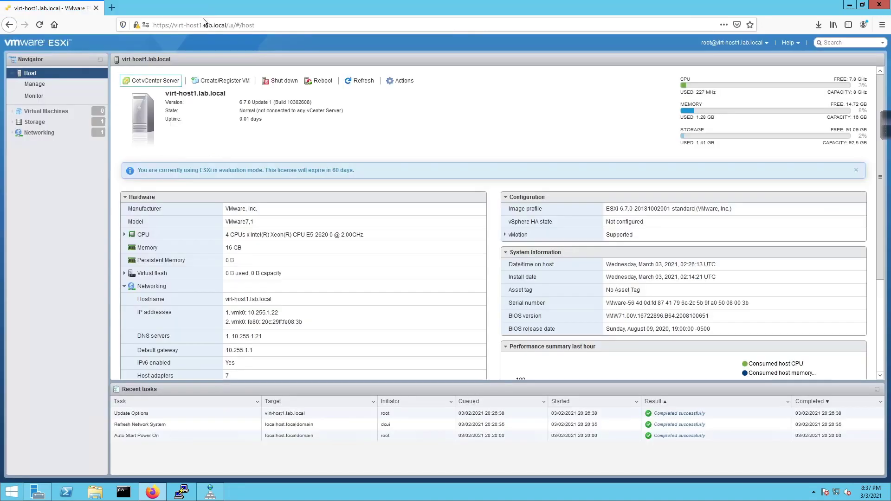
pyautogui.click(215, 88)
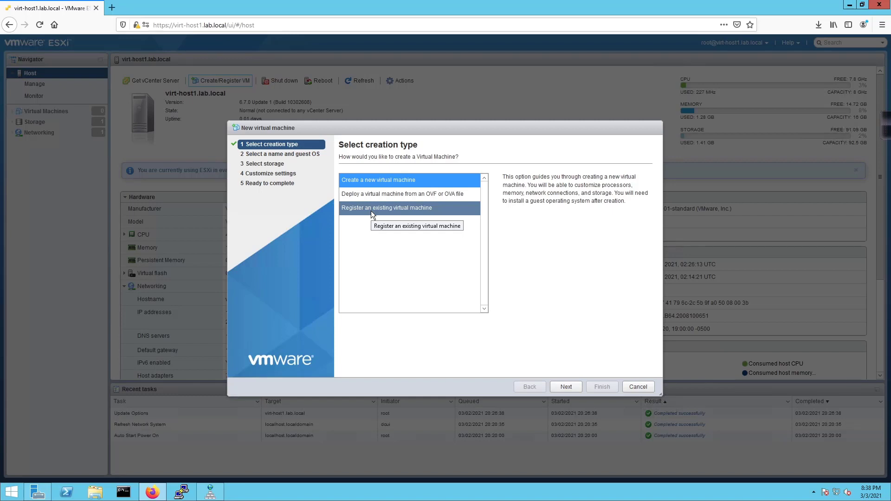
pyautogui.click(638, 386)
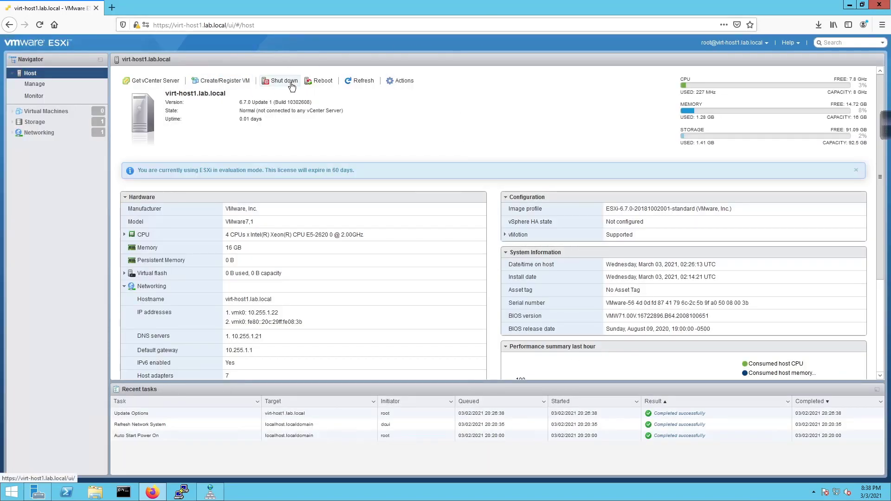
# - Refresh the host summary and view the actions available for the host
pyautogui.click(364, 81)
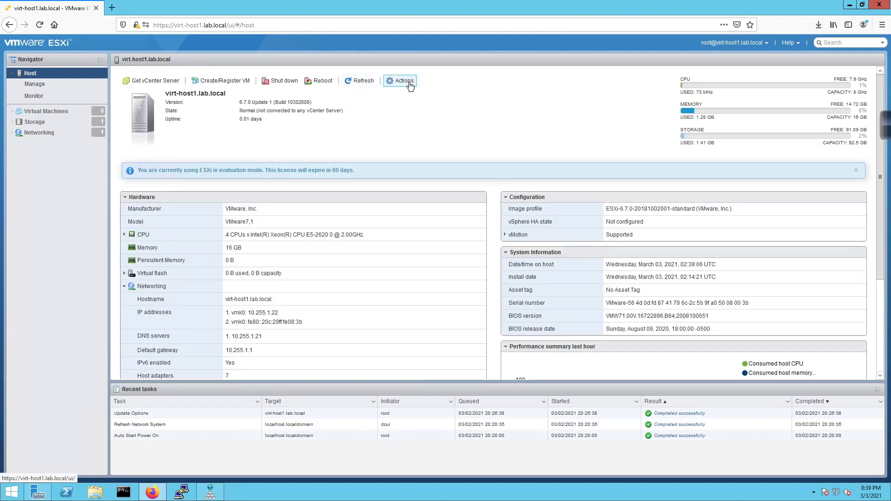
pyautogui.click(406, 81)
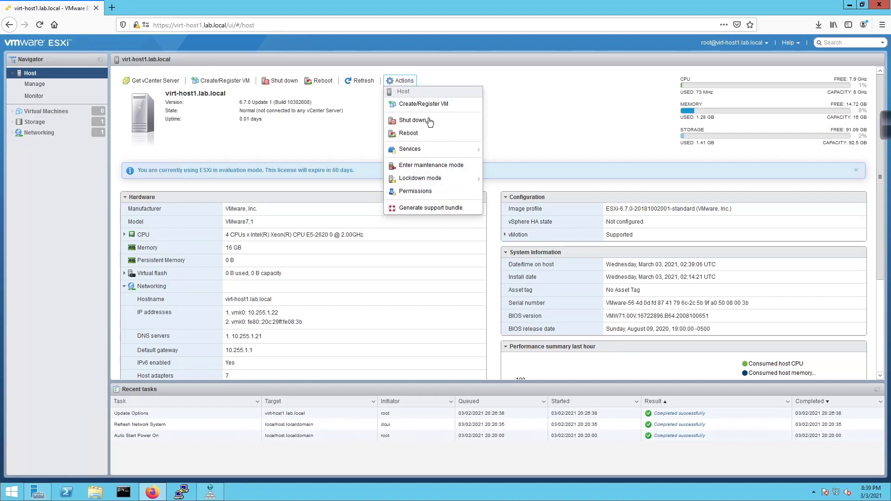
pyautogui.click(519, 98)
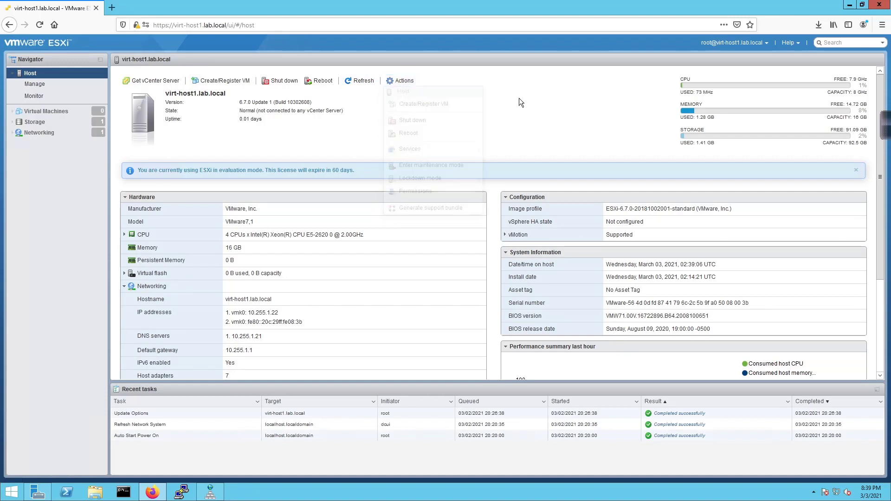
pyautogui.rightClick(519, 99)
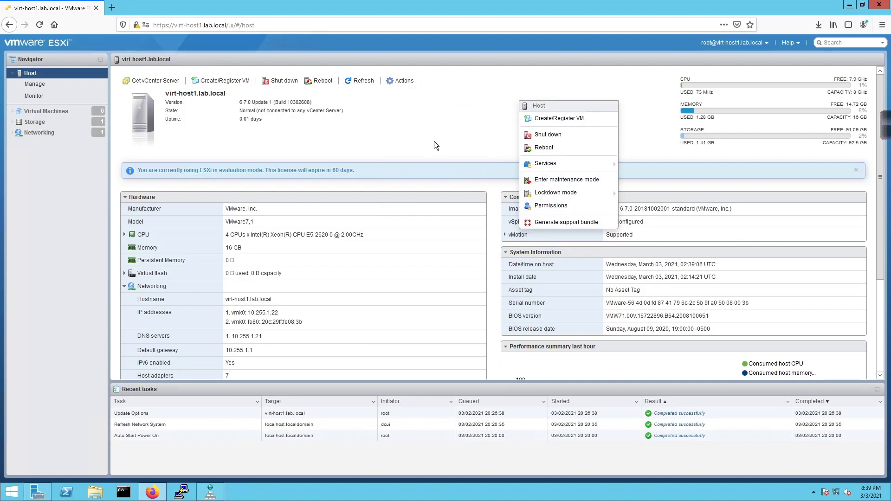
pyautogui.click(366, 148)
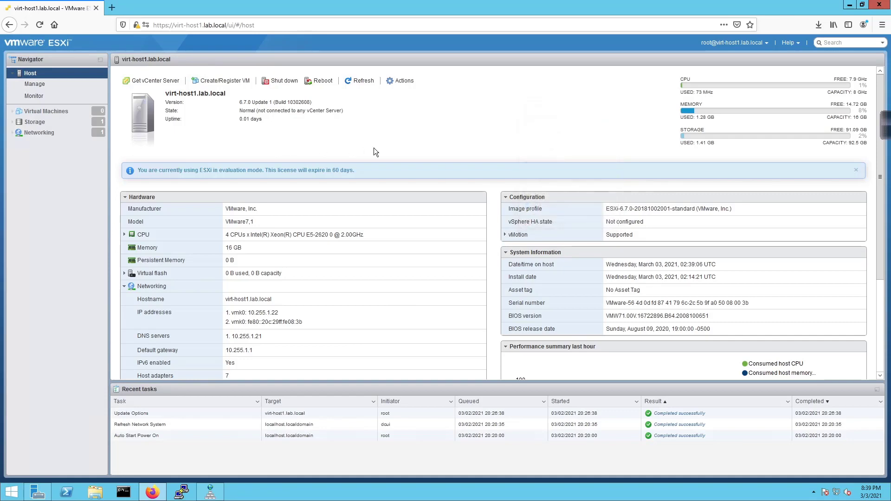
# - Examine the networking and storage details in the host summary, and view the host's datastores and storage adapters
pyautogui.scroll(-3, 397, 295)
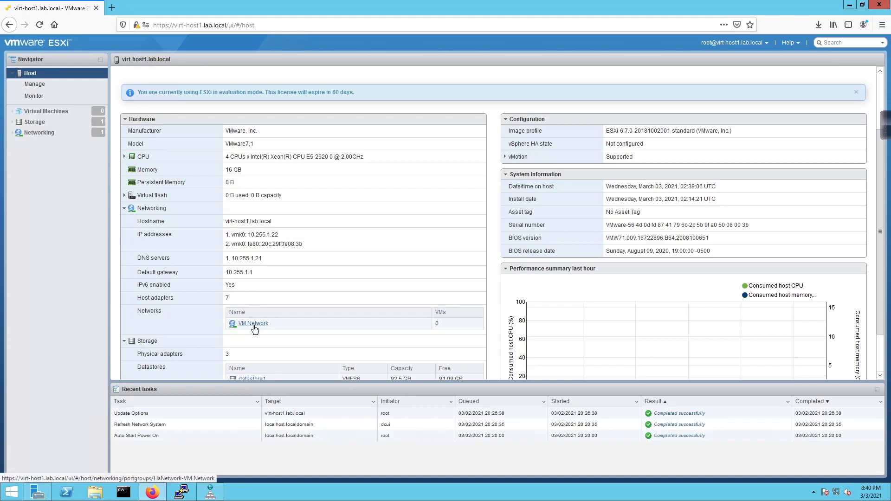
pyautogui.scroll(-2, 273, 317)
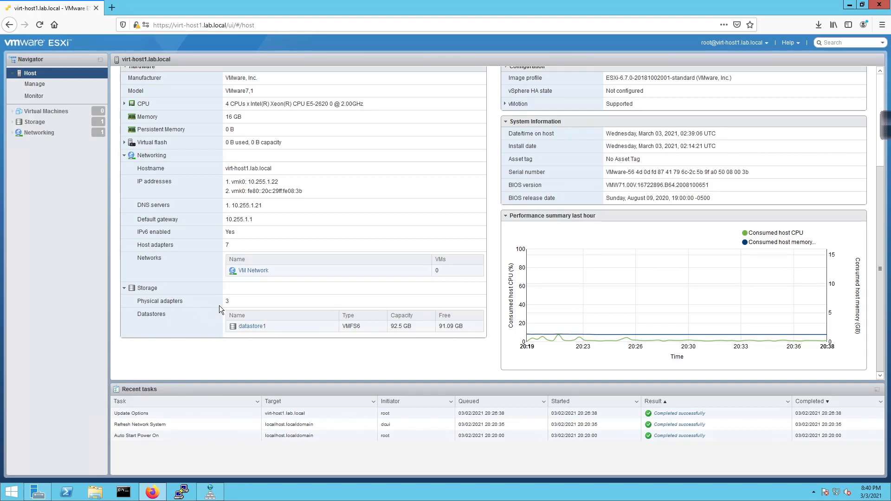
pyautogui.click(51, 122)
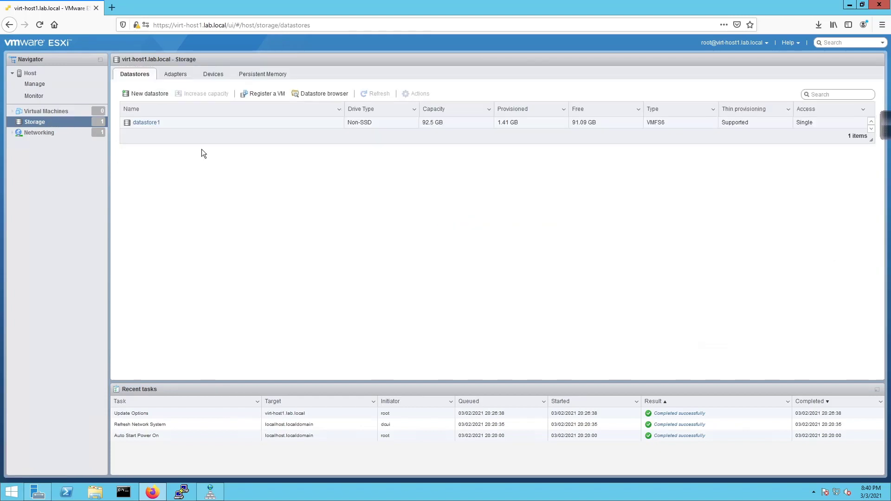
pyautogui.click(188, 80)
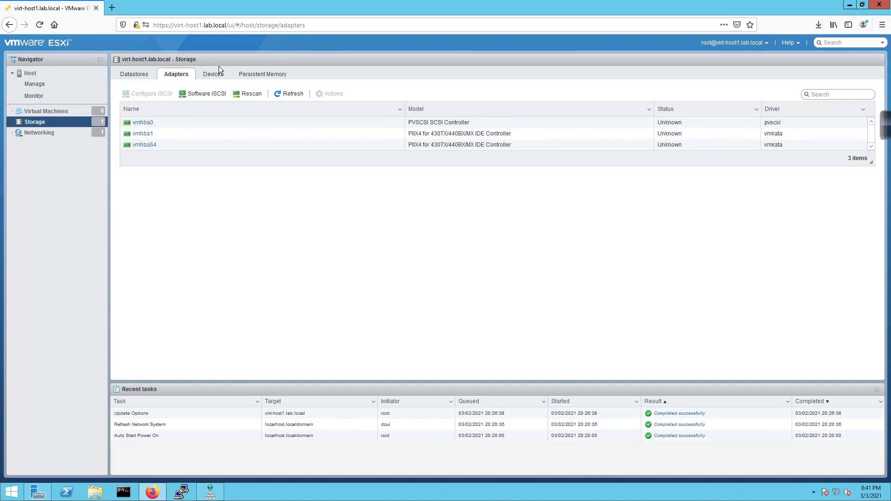
# - Open datastore1 and its underlying local VMware disk, and examine the disk's partitions, including the EFI System partition's details
pyautogui.click(31, 75)
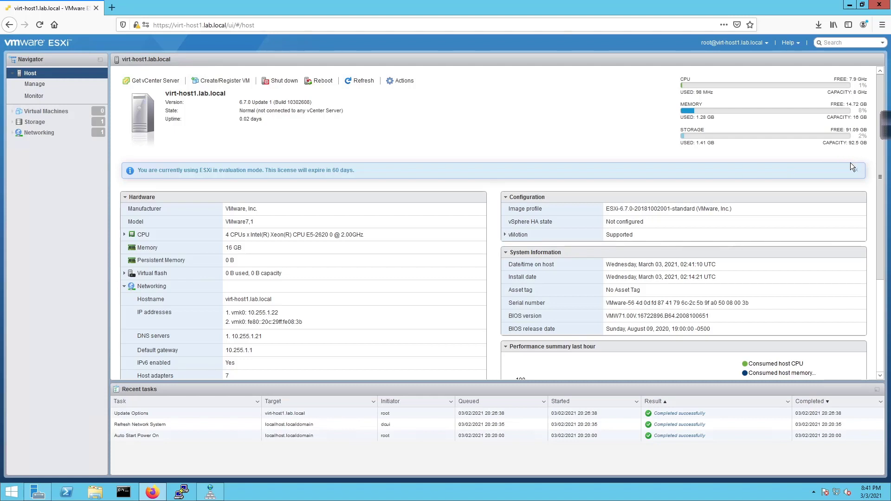
pyautogui.click(30, 123)
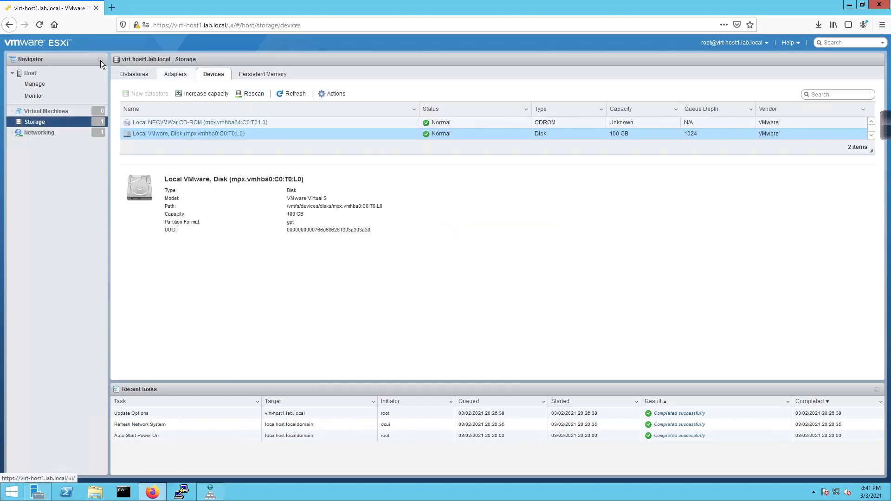
pyautogui.click(124, 76)
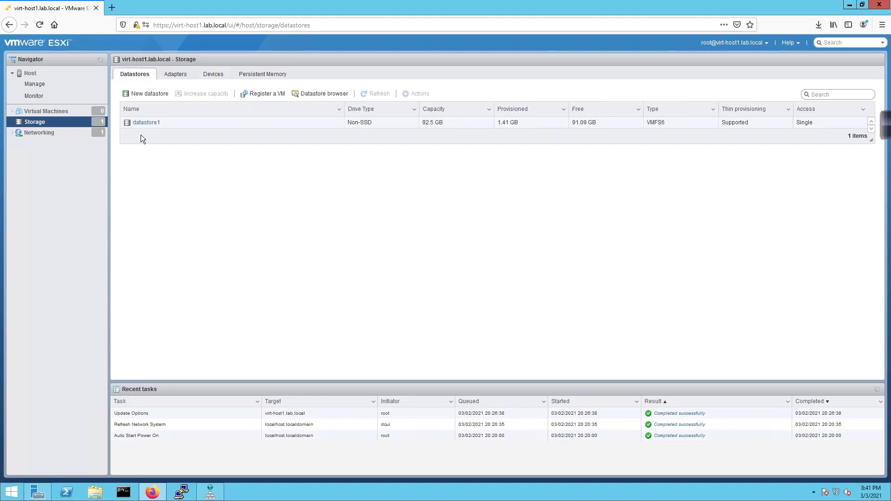
pyautogui.click(141, 123)
pyautogui.click(254, 235)
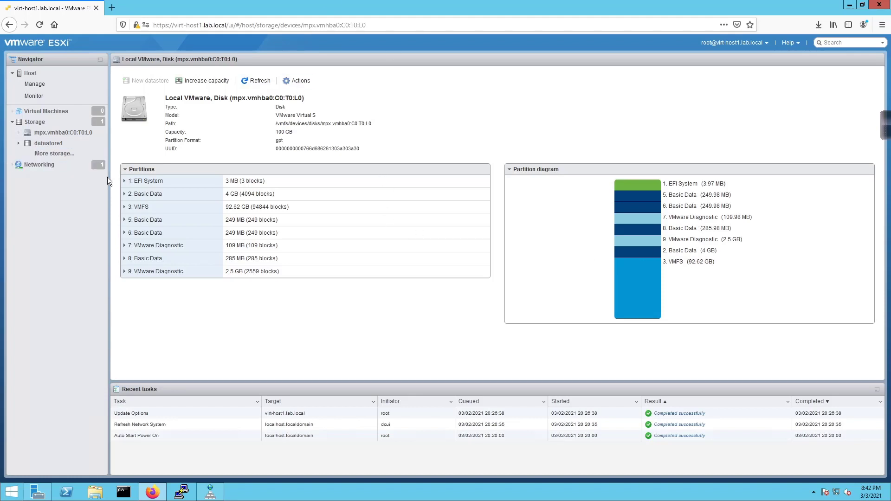
pyautogui.click(126, 181)
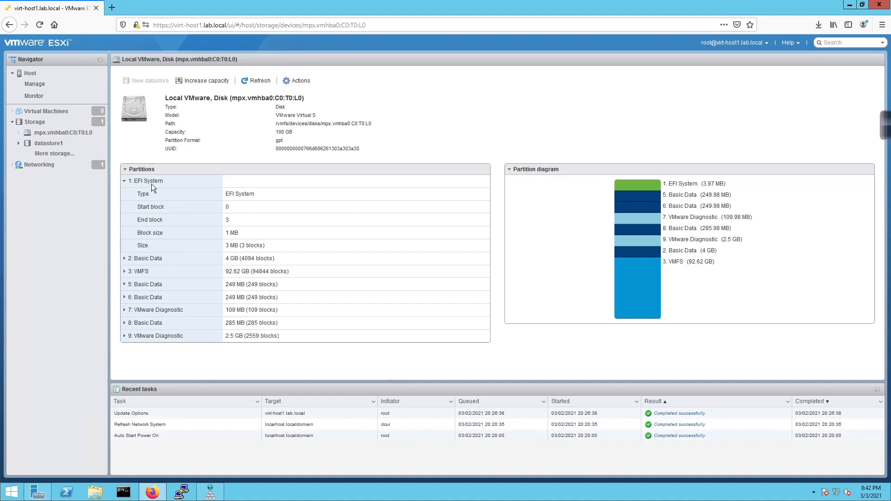
pyautogui.click(125, 182)
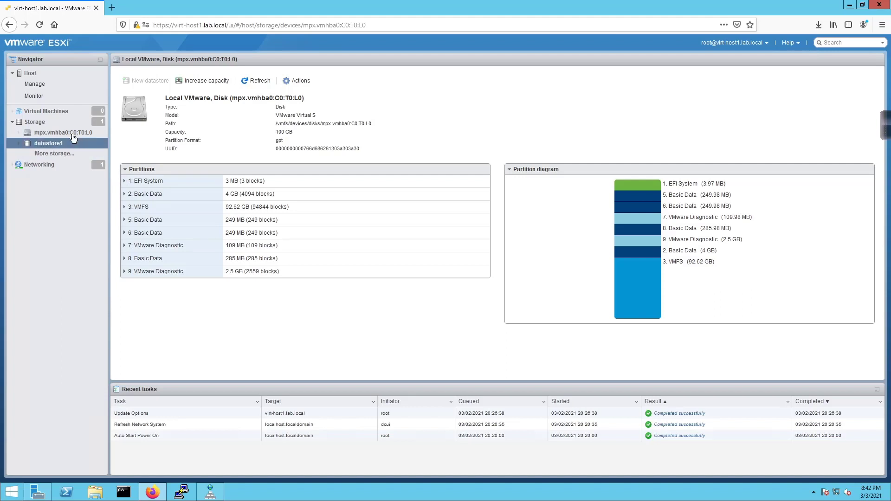
pyautogui.click(54, 131)
pyautogui.click(35, 122)
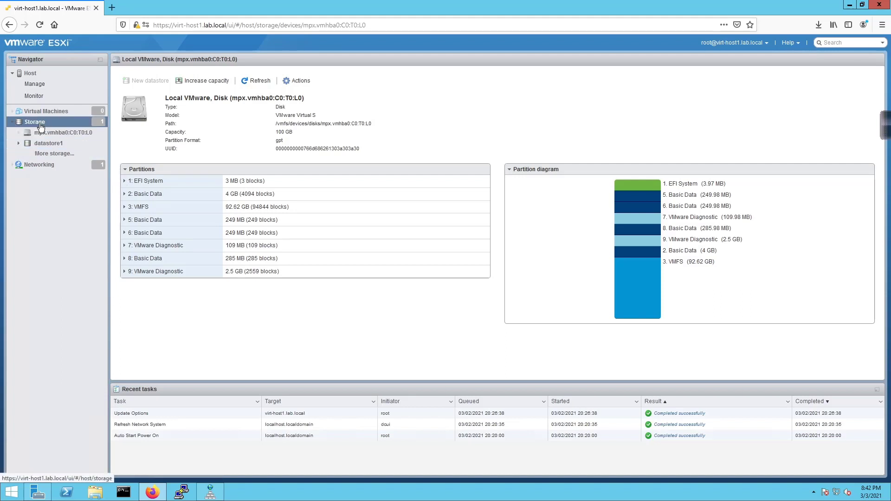
# - Examine the host's configuration, including its vMotion details, system information and performance summary for the last hour
pyautogui.click(40, 73)
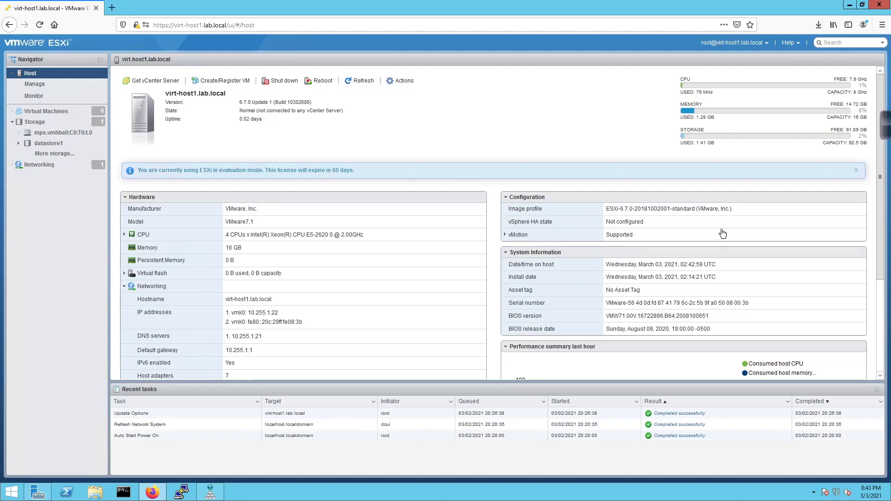
pyautogui.scroll(-2, 721, 230)
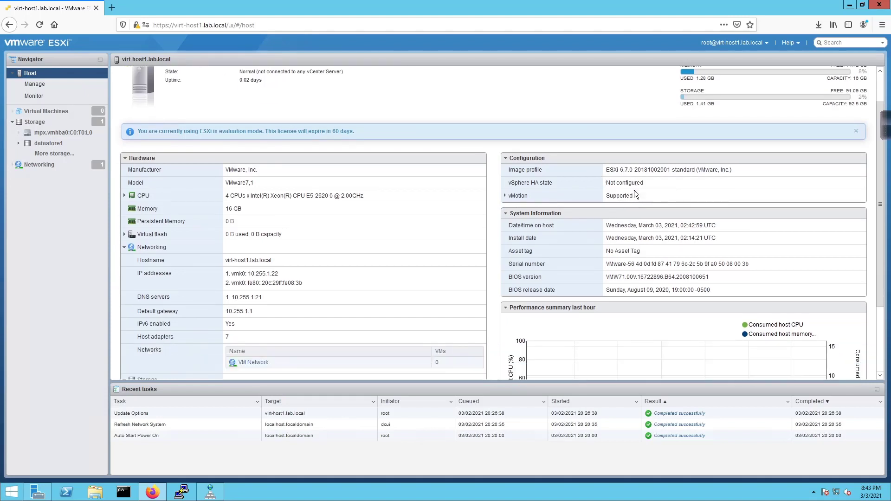
pyautogui.click(505, 196)
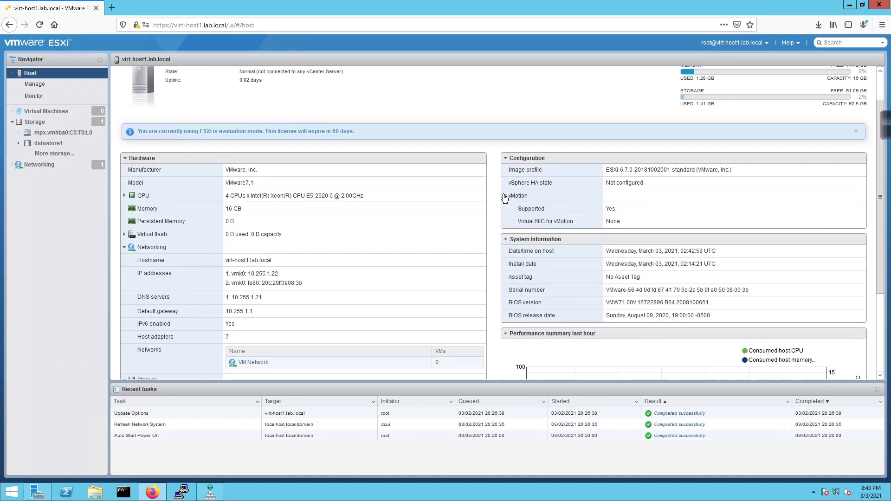
pyautogui.click(505, 197)
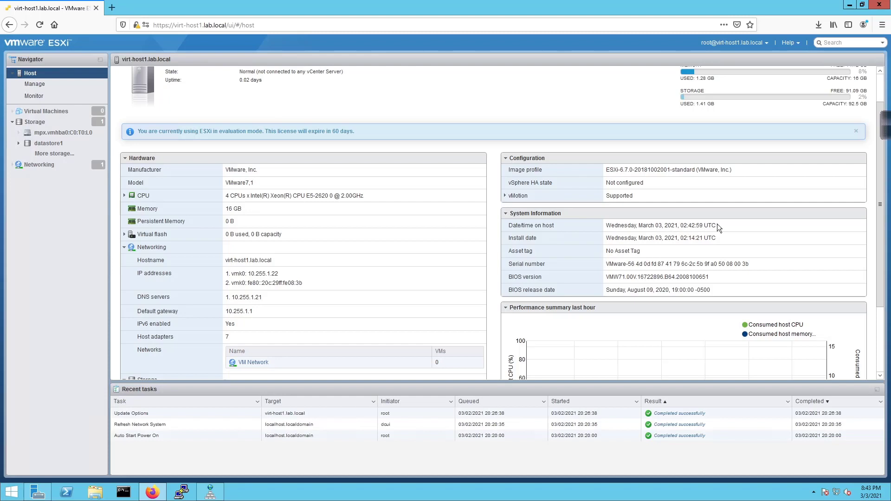
pyautogui.scroll(-2, 718, 235)
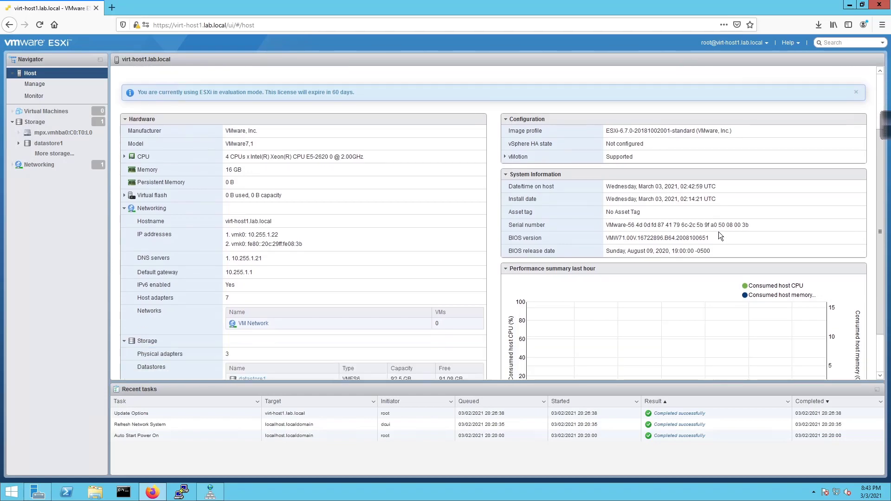
pyautogui.scroll(-3, 718, 236)
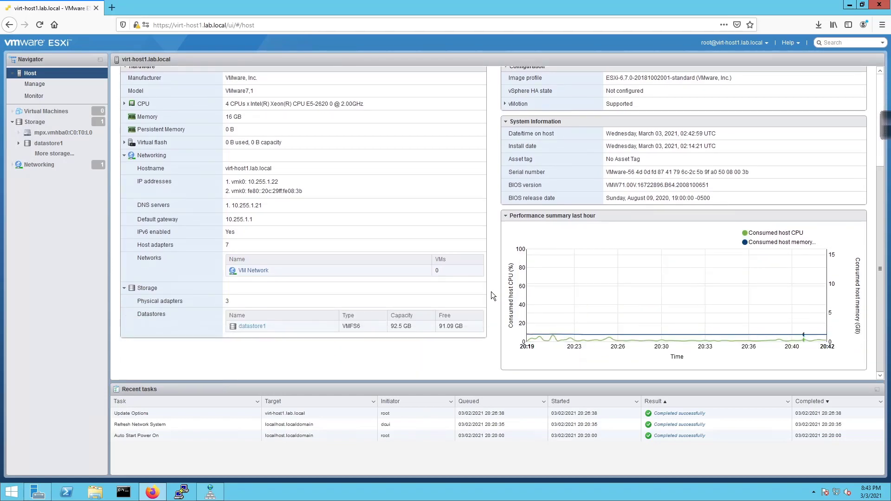
# - Enable autostart in the host's system management settings and save the configuration
pyautogui.click(51, 74)
pyautogui.click(54, 83)
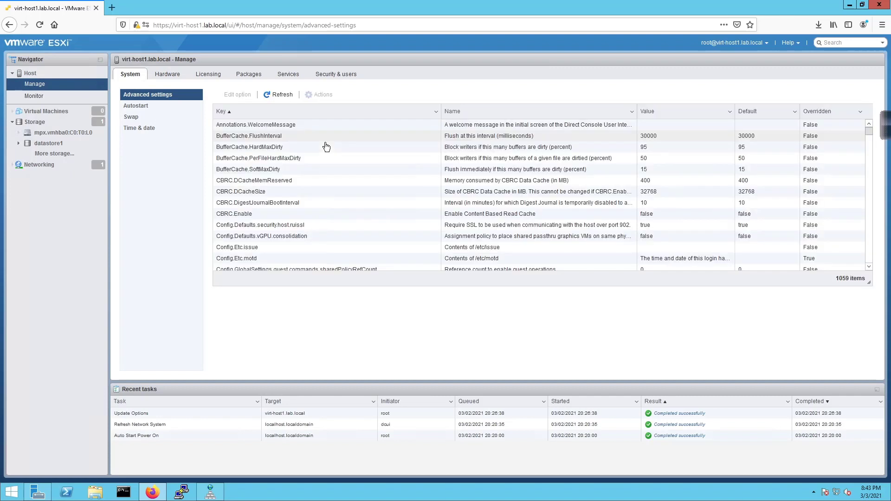
pyautogui.click(148, 110)
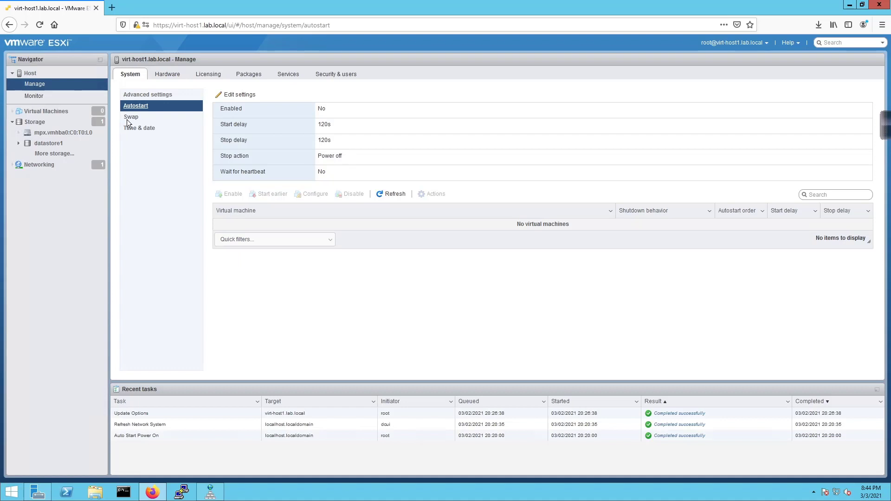
pyautogui.click(237, 98)
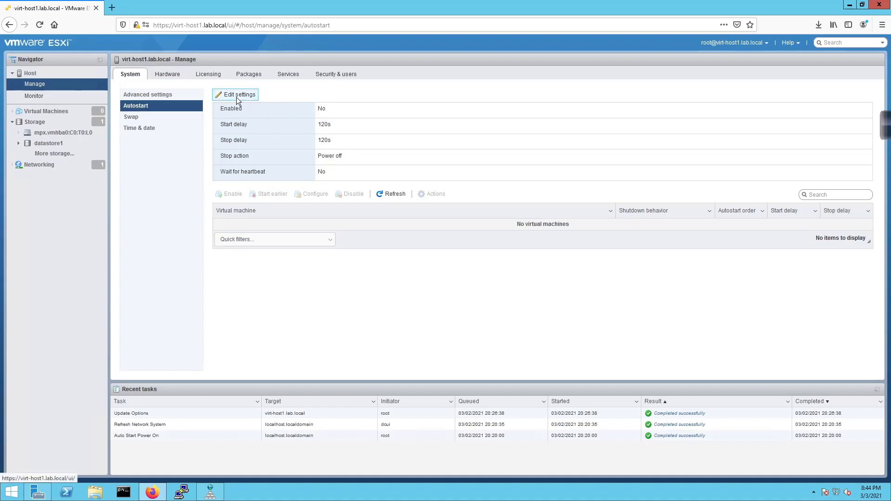
pyautogui.click(434, 216)
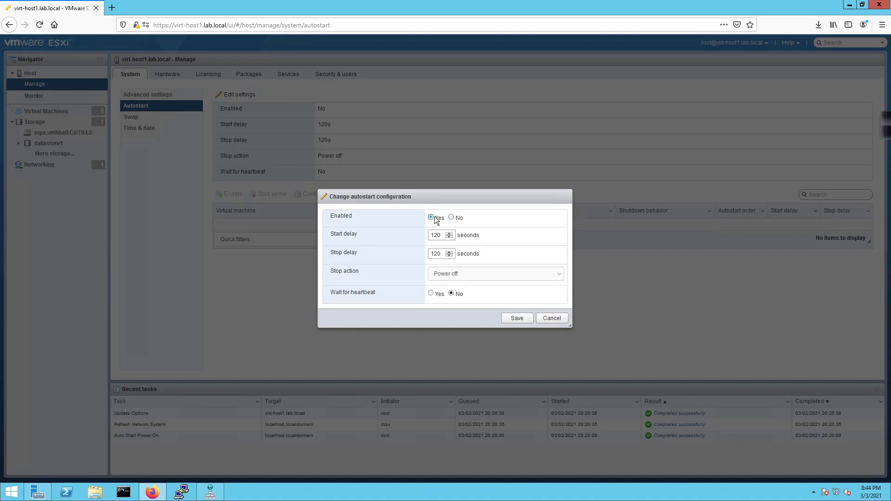
pyautogui.click(451, 274)
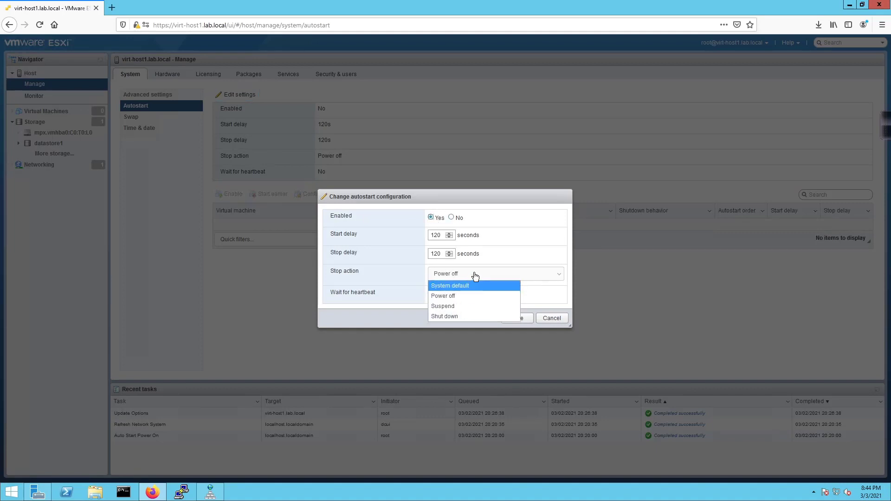
pyautogui.click(557, 295)
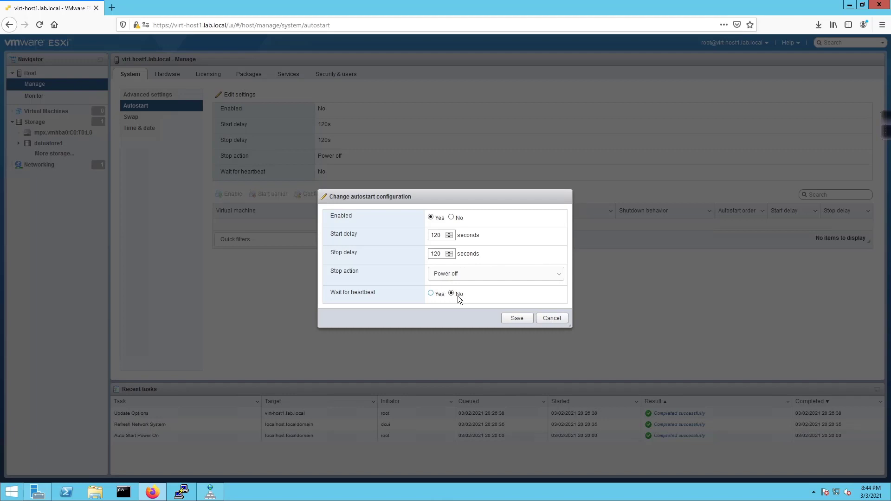
pyautogui.click(517, 317)
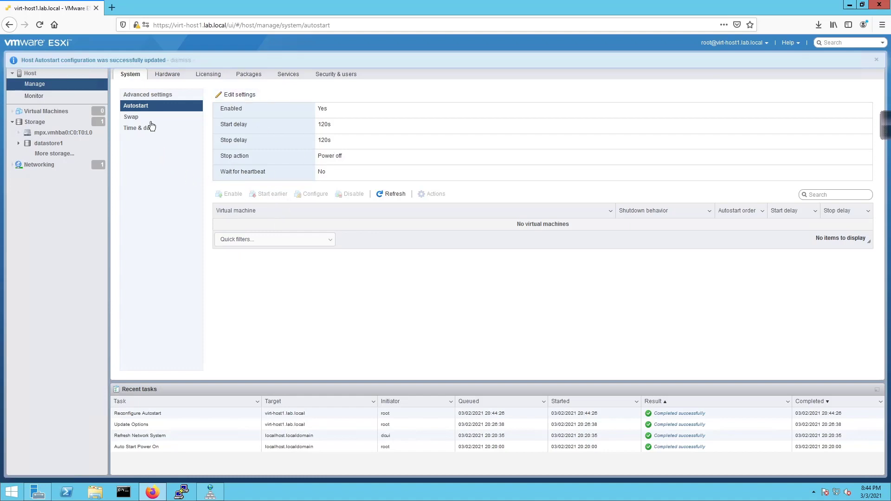
# - View the host's swap settings and its time and date settings
pyautogui.click(131, 118)
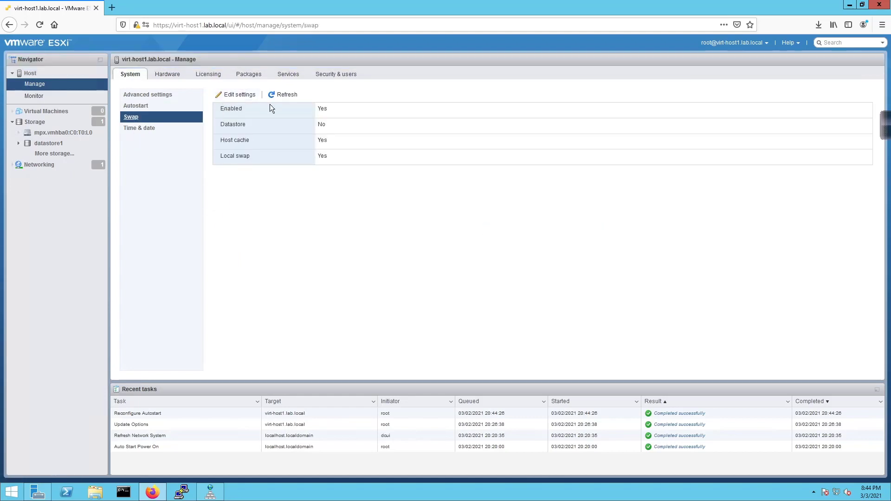
pyautogui.click(134, 132)
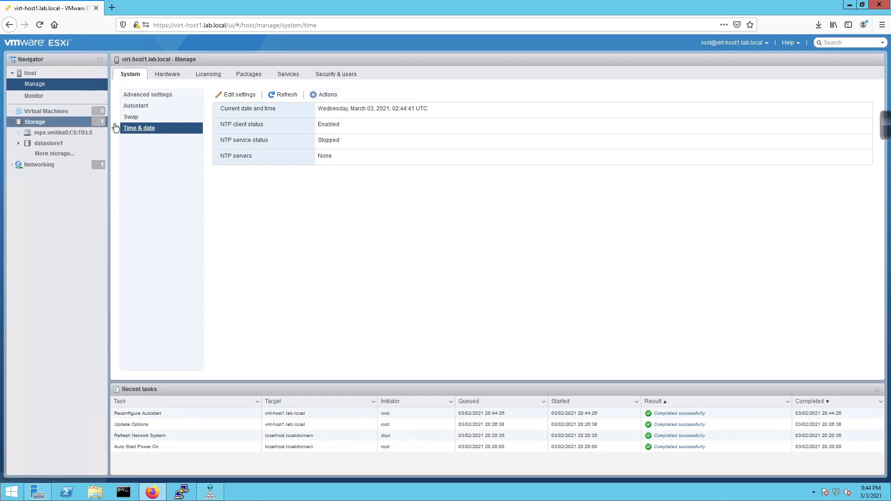
# - In a new browser tab, search the web for "ntp server" and open the pool.ntp.org site
pyautogui.click(112, 7)
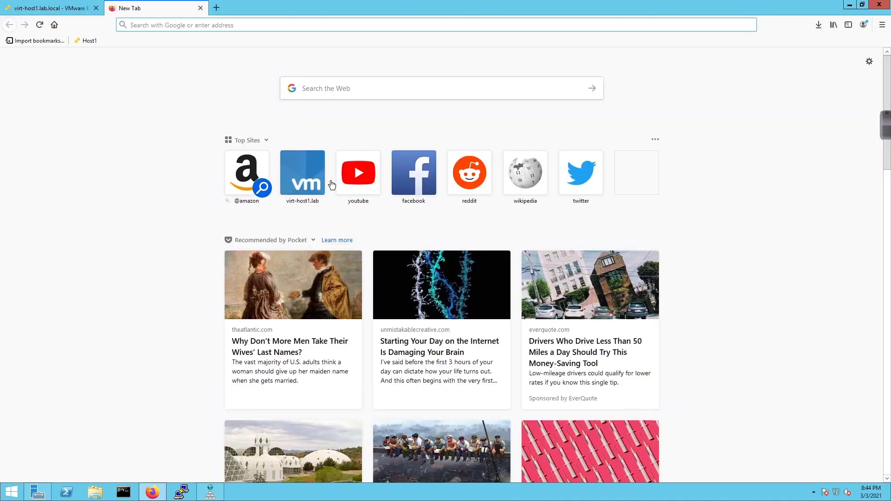
pyautogui.click(333, 84)
pyautogui.write('ntp server')
pyautogui.press('Return')
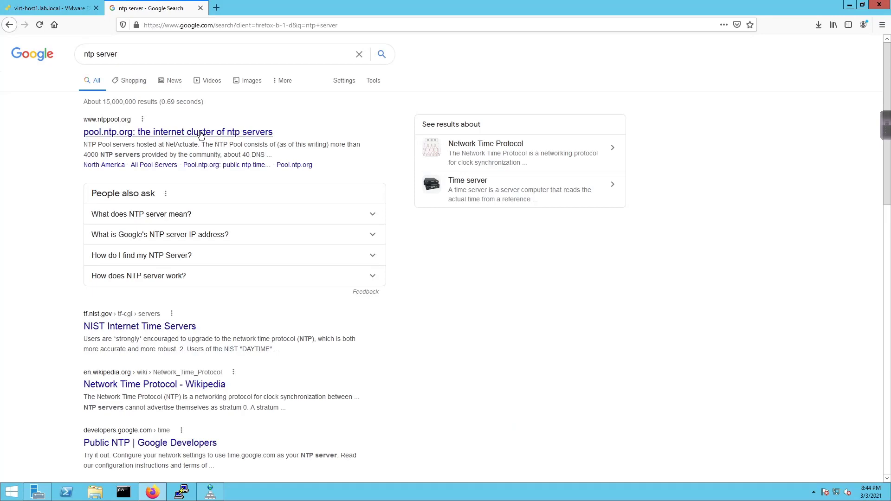
pyautogui.click(201, 133)
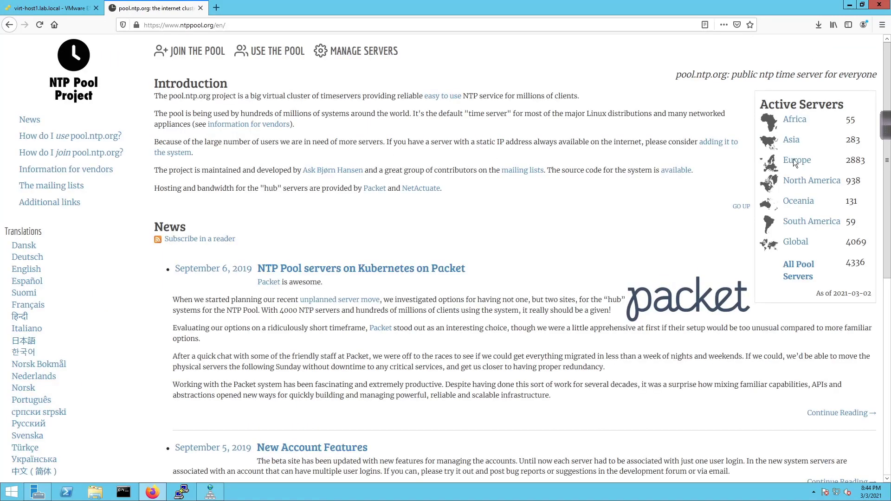
# - Copy the four server lines of the North America pool zone and return to the ESXi host page
pyautogui.click(801, 181)
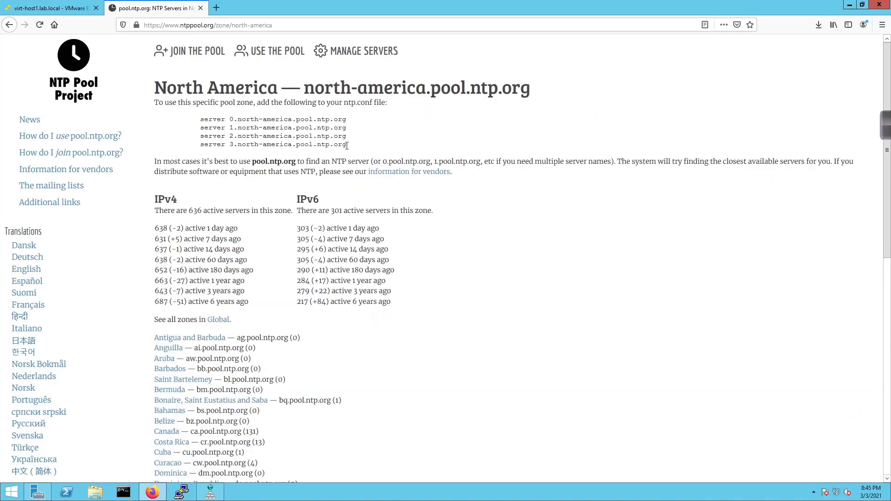
pyautogui.moveTo(345, 145); pyautogui.dragTo(198, 122)
pyautogui.hotkey('ctrl', 'c')
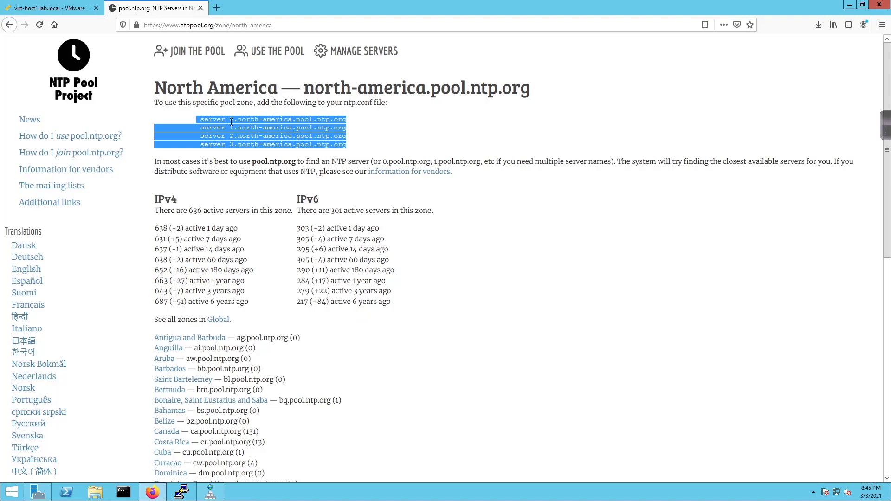
pyautogui.click(52, 7)
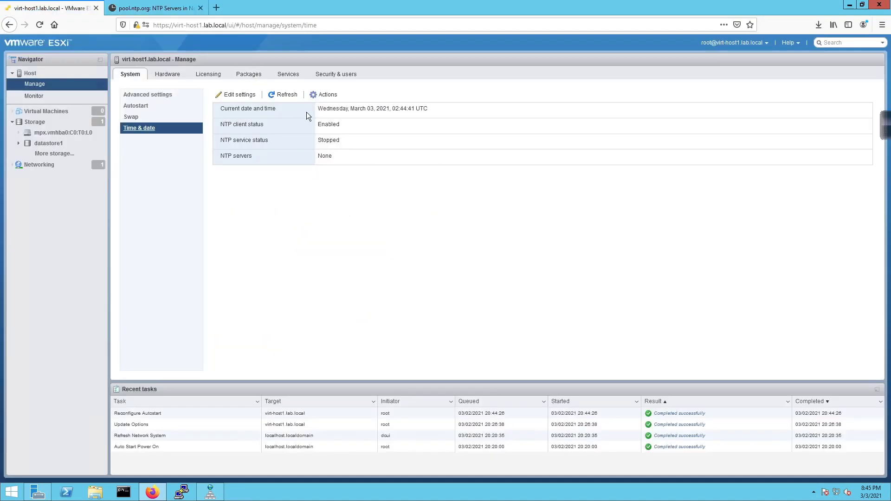
# - Try to start the host's NTP service
pyautogui.click(320, 97)
pyautogui.moveTo(356, 121)
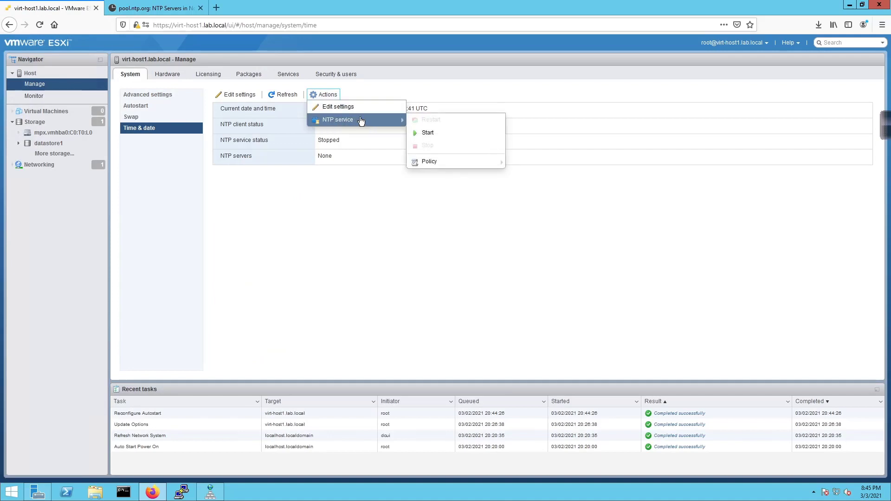
pyautogui.click(426, 134)
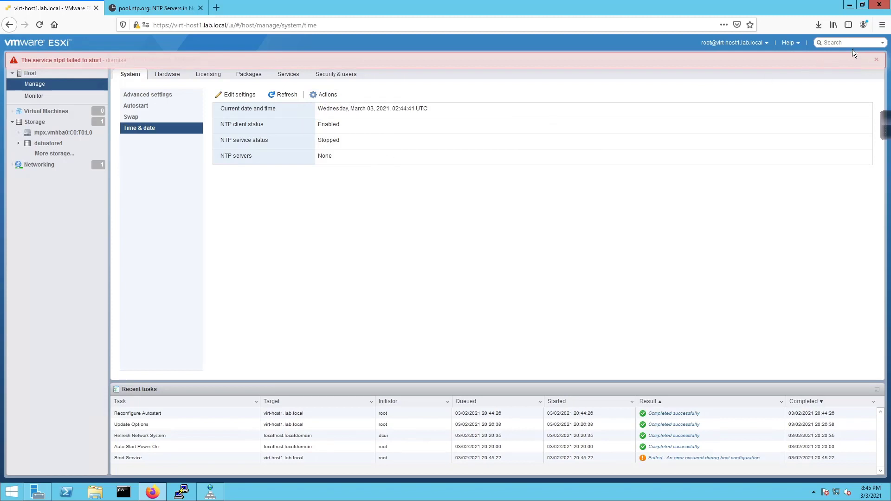
# - Edit the host's time configuration, setting the NTP service startup policy to Start and stop with host and pasting the copied lines as NTP servers
pyautogui.click(239, 93)
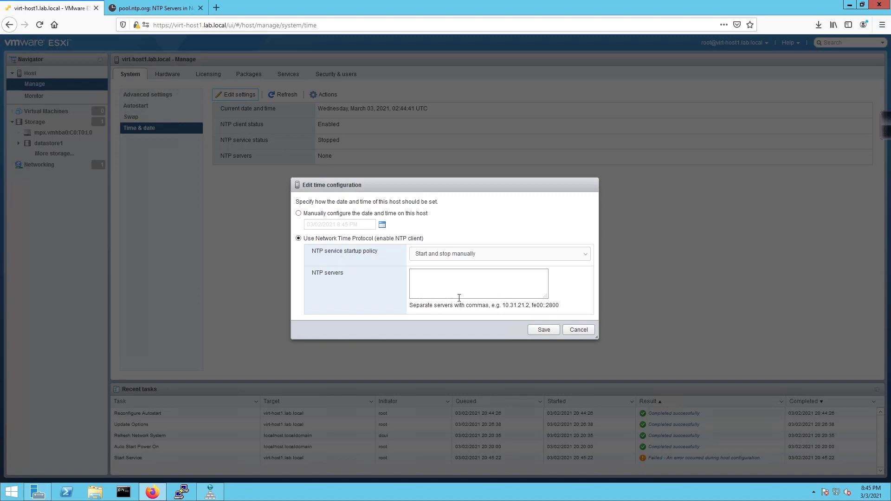
pyautogui.click(471, 258)
pyautogui.click(472, 275)
pyautogui.click(471, 278)
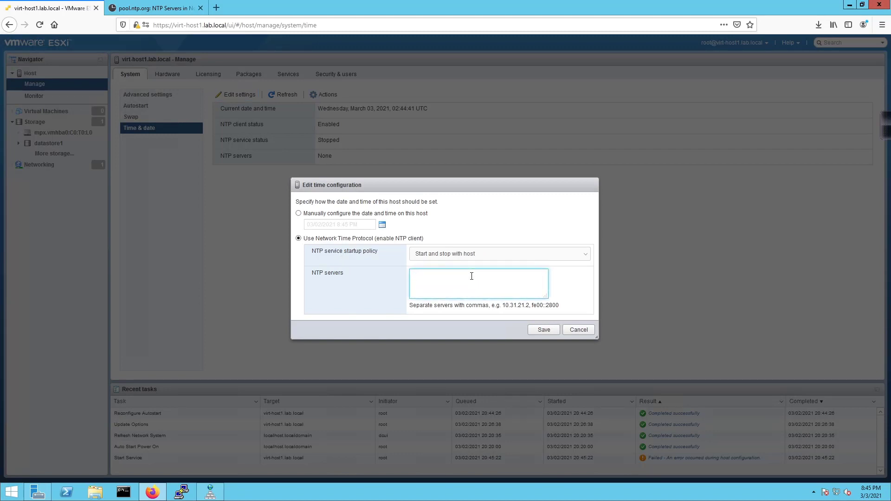
pyautogui.hotkey('ctrl', 'v')
pyautogui.scroll(1, 449, 276)
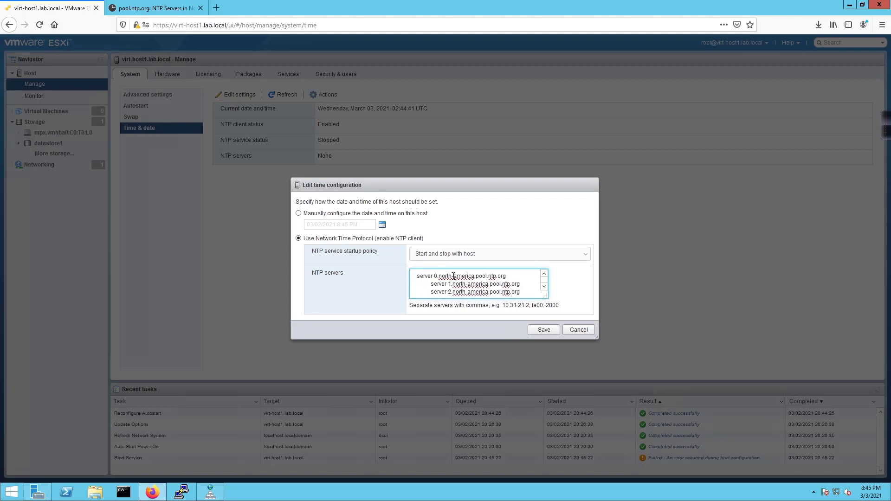
# - Strip the "server" prefixes and extra spaces, leaving 0 to 3.north-america.pool.ntp.org on separate lines, and save the time configuration
pyautogui.press('BackSpace')
pyautogui.press('BackSpace')
pyautogui.press('BackSpace')
pyautogui.press('BackSpace')
pyautogui.press('BackSpace')
pyautogui.press('BackSpace')
pyautogui.press('BackSpace')
pyautogui.press('Delete')
pyautogui.press('Delete')
pyautogui.press('Delete')
pyautogui.press('Delete')
pyautogui.press('Delete')
pyautogui.press('Delete')
pyautogui.press('Delete')
pyautogui.press('BackSpace')
pyautogui.press('BackSpace')
pyautogui.press('BackSpace')
pyautogui.press('BackSpace')
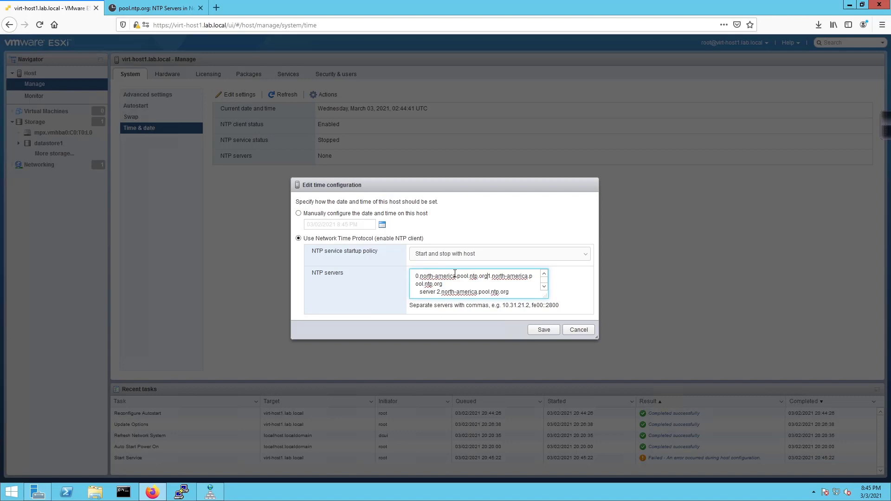
pyautogui.press('Return')
pyautogui.press('Delete')
pyautogui.press('Delete')
pyautogui.press('Delete')
pyautogui.press('Delete')
pyautogui.press('Delete')
pyautogui.press('Delete')
pyautogui.press('Delete')
pyautogui.press('Delete')
pyautogui.press('BackSpace')
pyautogui.press('Down')
pyautogui.press('Delete')
pyautogui.press('Delete')
pyautogui.press('Delete')
pyautogui.press('Delete')
pyautogui.press('Delete')
pyautogui.press('Delete')
pyautogui.press('Delete')
pyautogui.press('Delete')
pyautogui.press('Delete')
pyautogui.press('Delete')
pyautogui.press('BackSpace')
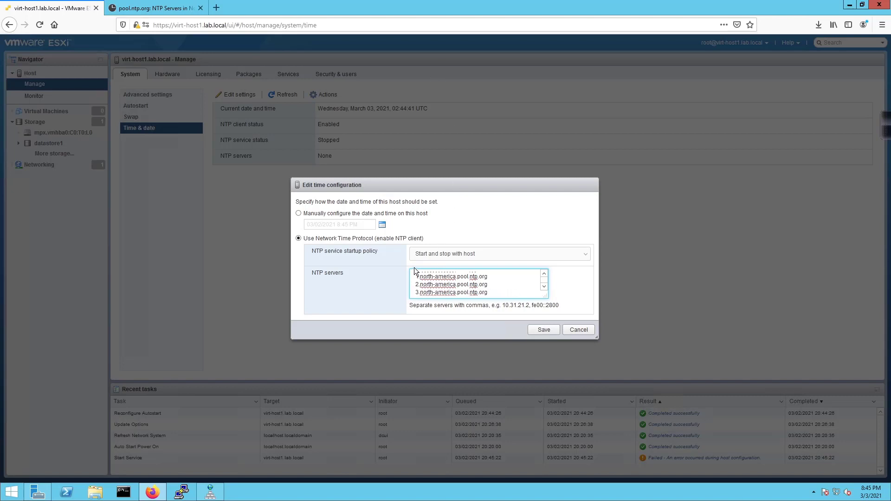
pyautogui.click(541, 330)
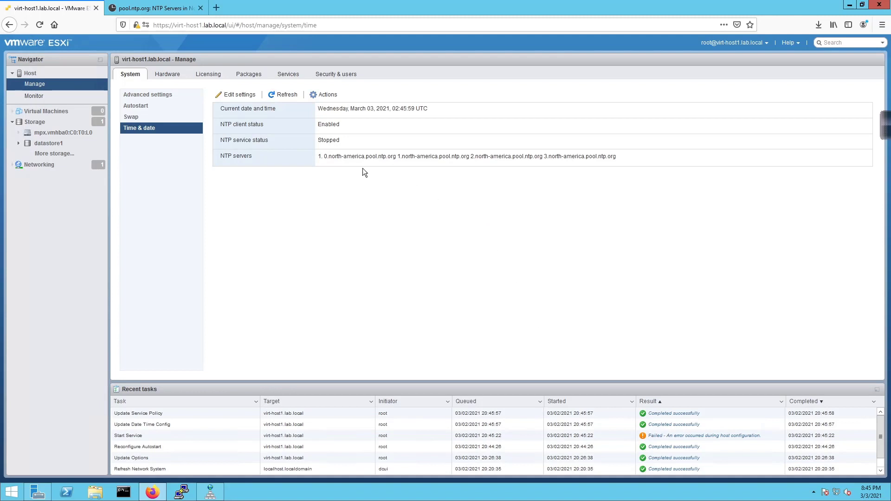
# - Start the host's NTP service and refresh the time and date status
pyautogui.click(324, 94)
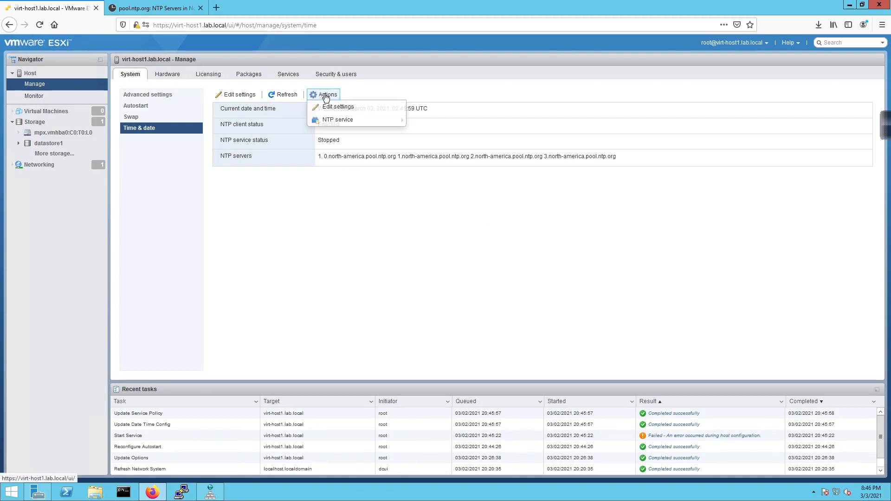
pyautogui.moveTo(357, 121)
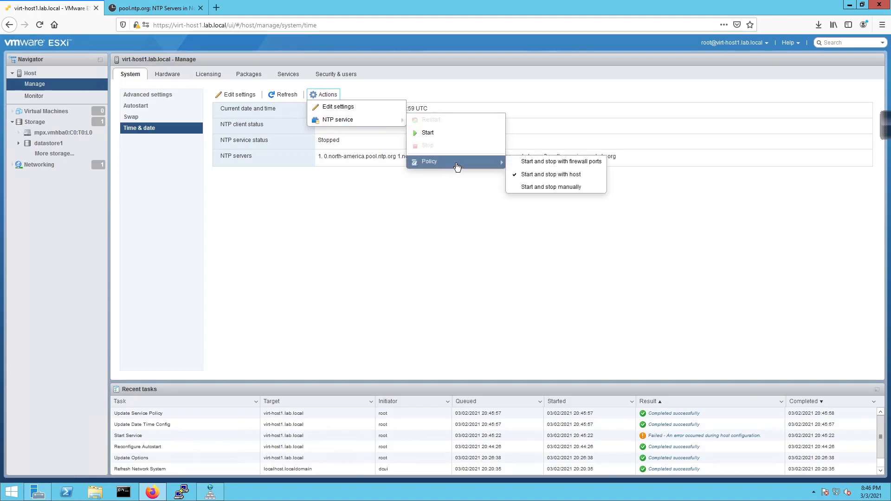
pyautogui.click(426, 133)
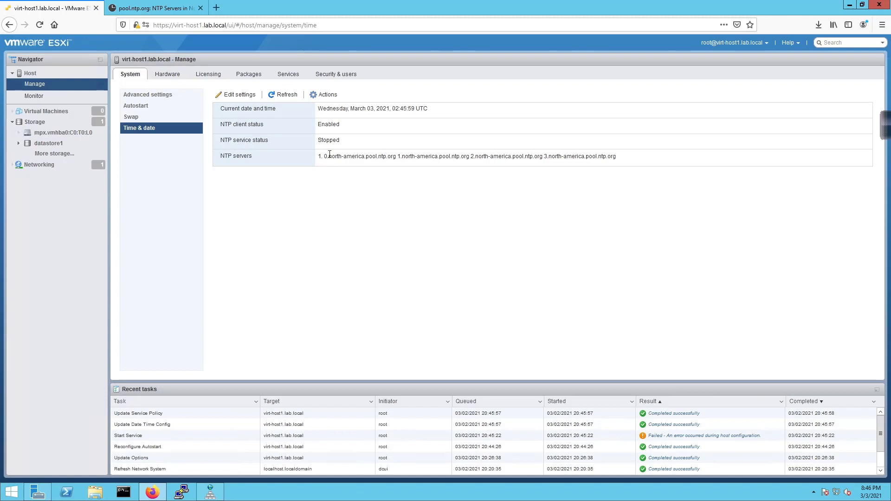
pyautogui.click(287, 92)
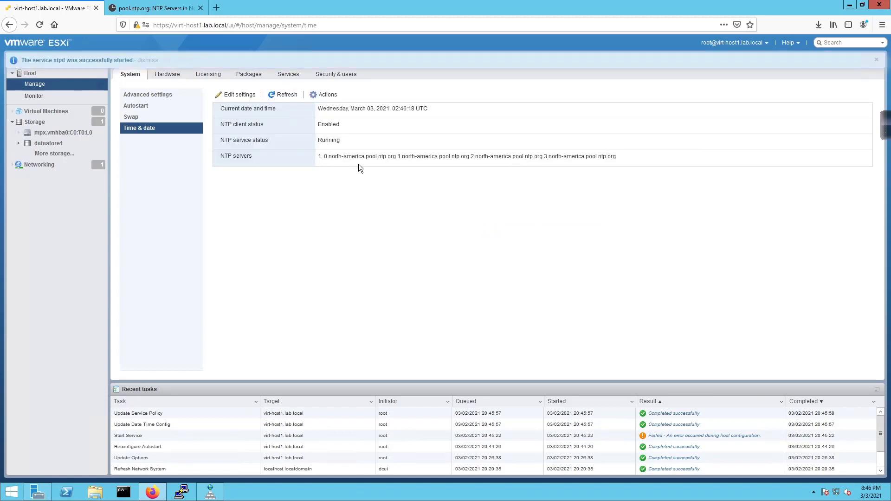
# - Refresh the time and date information again and review the time configuration without changing it
pyautogui.click(275, 96)
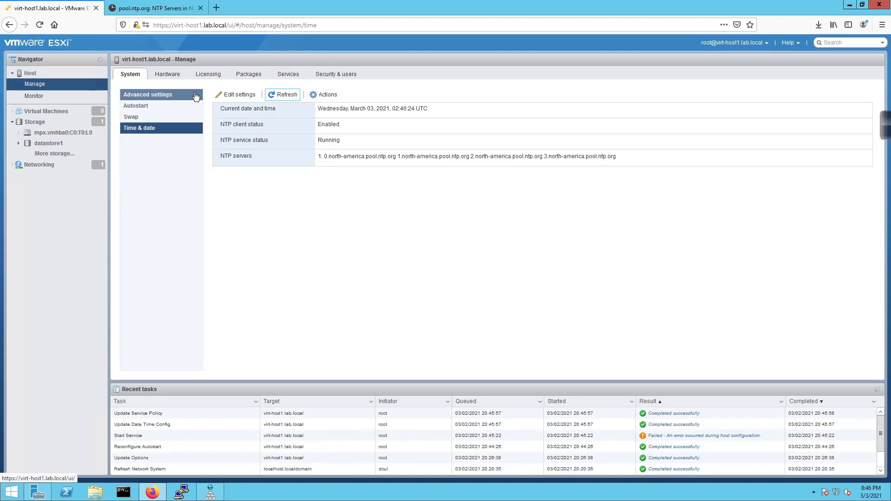
pyautogui.click(251, 95)
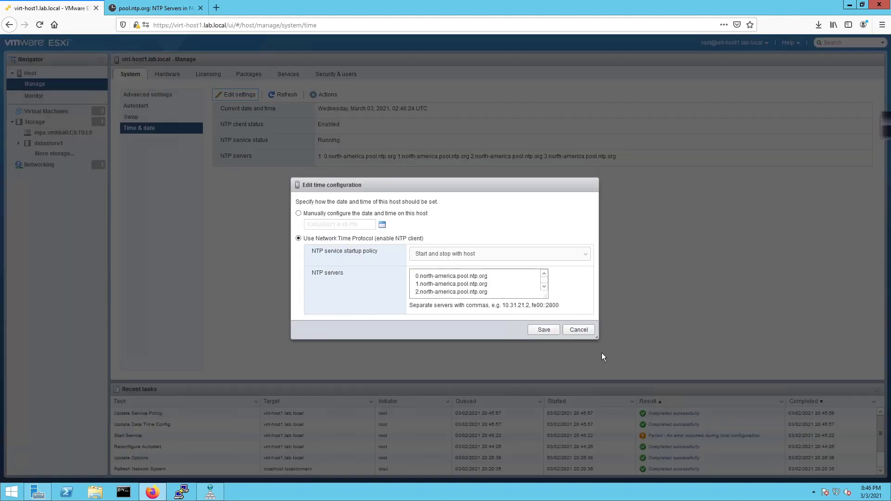
pyautogui.click(580, 330)
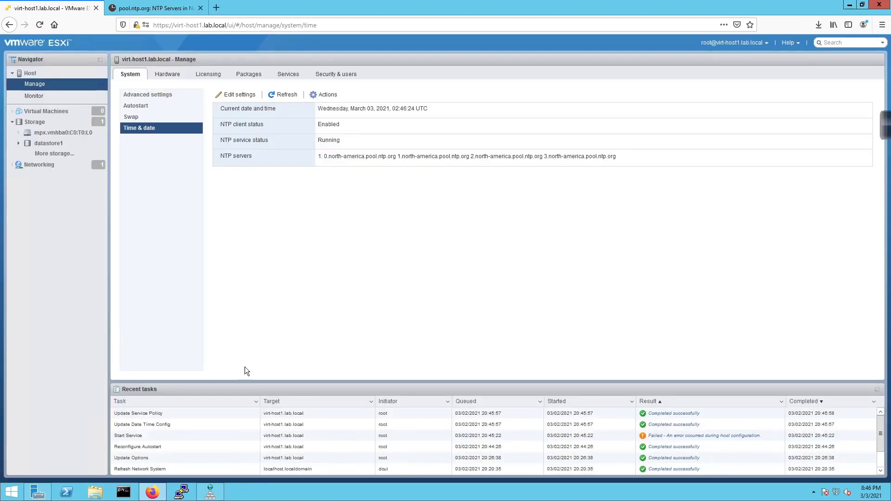
# - Switch to Command Prompt, paste the copied server lines, and turn the last one into a ping of 3.north-america.pool.ntp.org
pyautogui.click(124, 491)
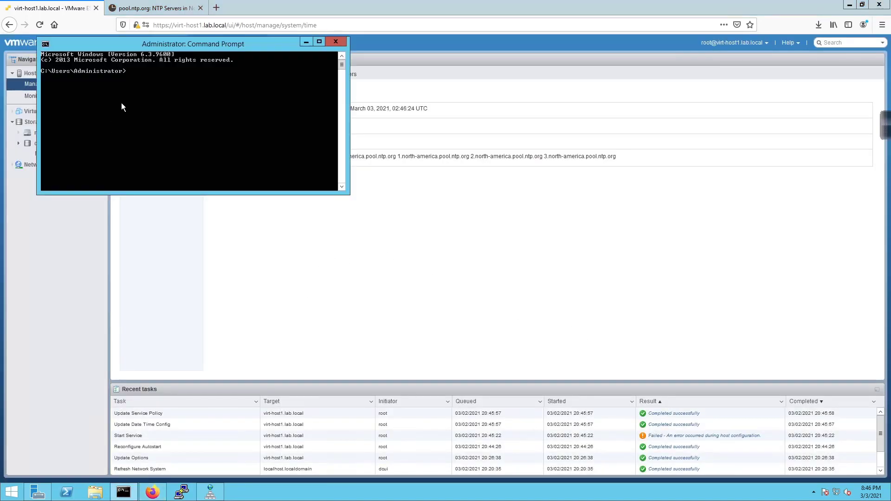
pyautogui.rightClick(153, 110)
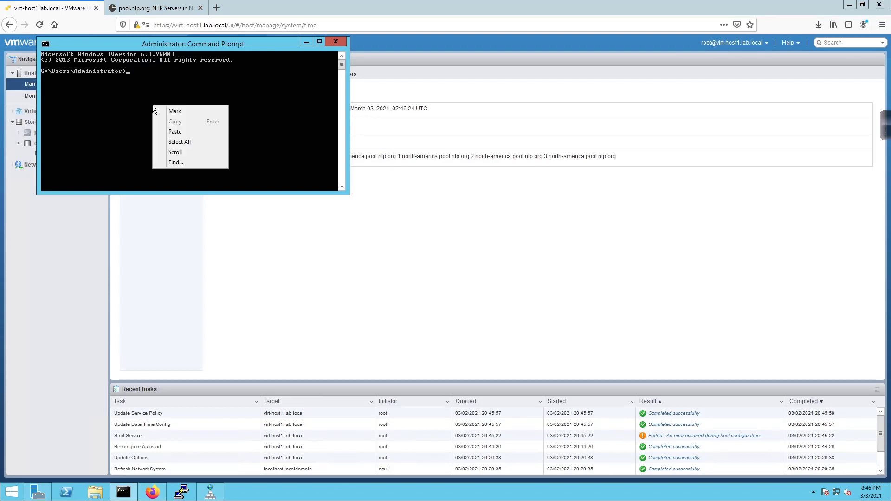
pyautogui.click(167, 131)
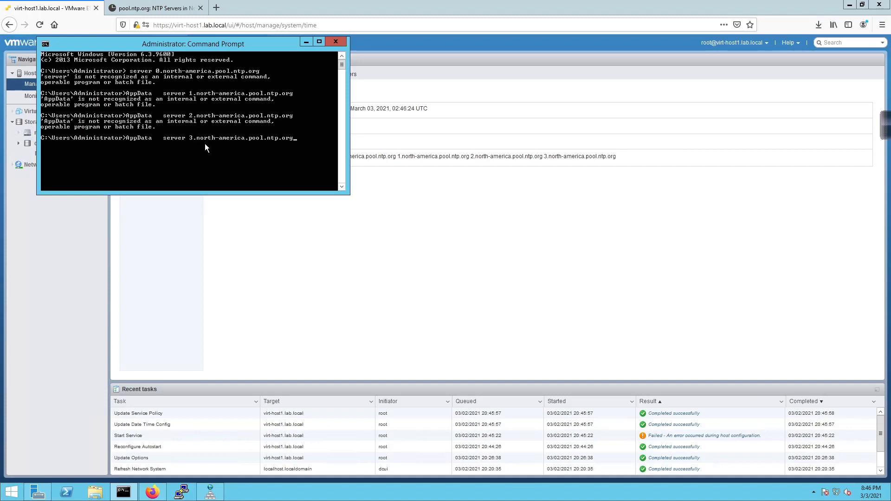
pyautogui.press('BackSpace')
pyautogui.press('BackSpace')
pyautogui.press('BackSpace')
pyautogui.press('BackSpace')
pyautogui.press('BackSpace')
pyautogui.press('BackSpace')
pyautogui.press('BackSpace')
pyautogui.press('BackSpace')
pyautogui.press('BackSpace')
pyautogui.press('BackSpace')
pyautogui.press('BackSpace')
pyautogui.press('BackSpace')
pyautogui.press('BackSpace')
pyautogui.press('BackSpace')
pyautogui.press('BackSpace')
pyautogui.press('BackSpace')
pyautogui.press('BackSpace')
pyautogui.write('ping')
pyautogui.press('Return')
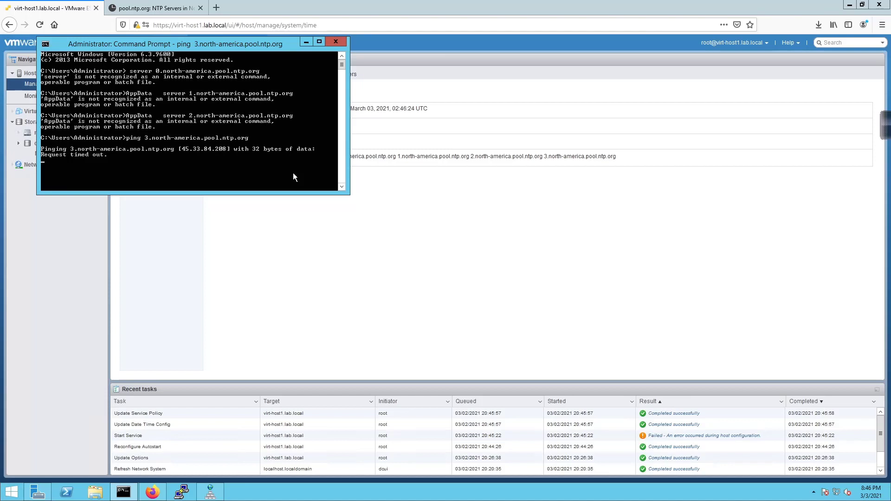
# - Stop the running ping and ping 2.north-america.pool.ntp.org instead
pyautogui.hotkey('ctrl', 'c')
pyautogui.press('Up')
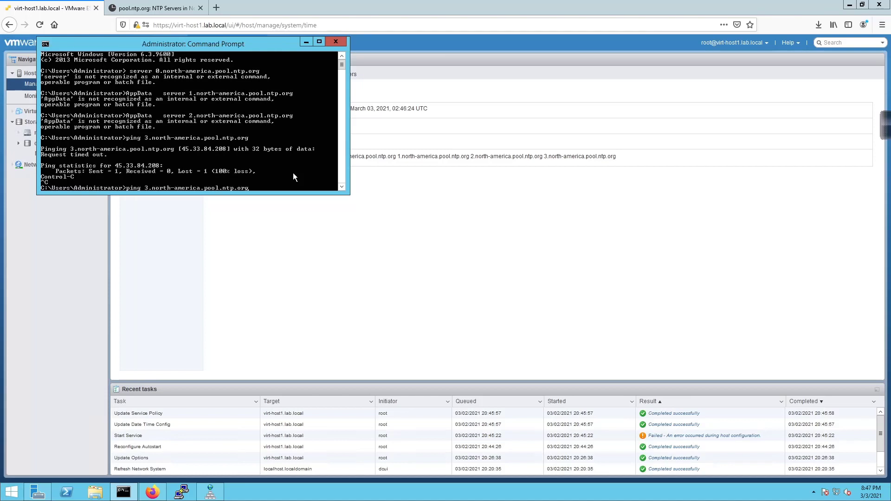
pyautogui.press('Delete')
pyautogui.write('2')
pyautogui.press('Return')
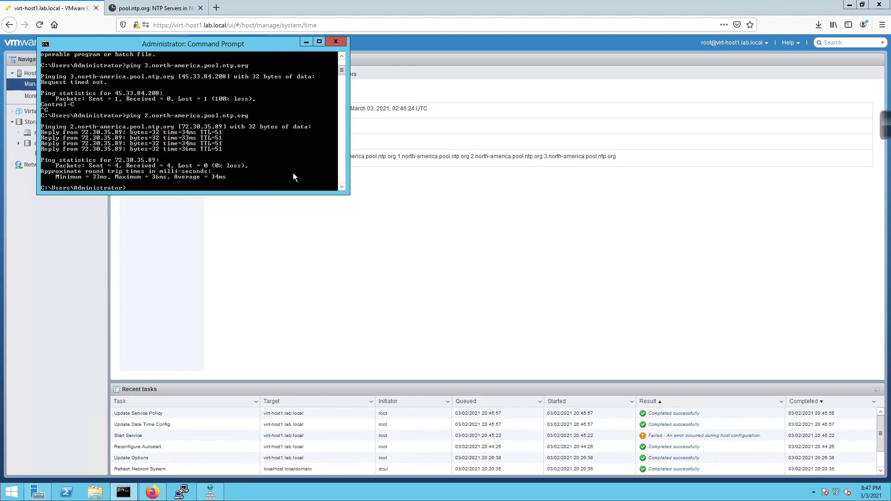
# - Return to the ESXi host page and examine its PCI devices, including the details of the vmxnet3 Virtual Ethernet Controller at 0000:1c:00.0
pyautogui.click(323, 130)
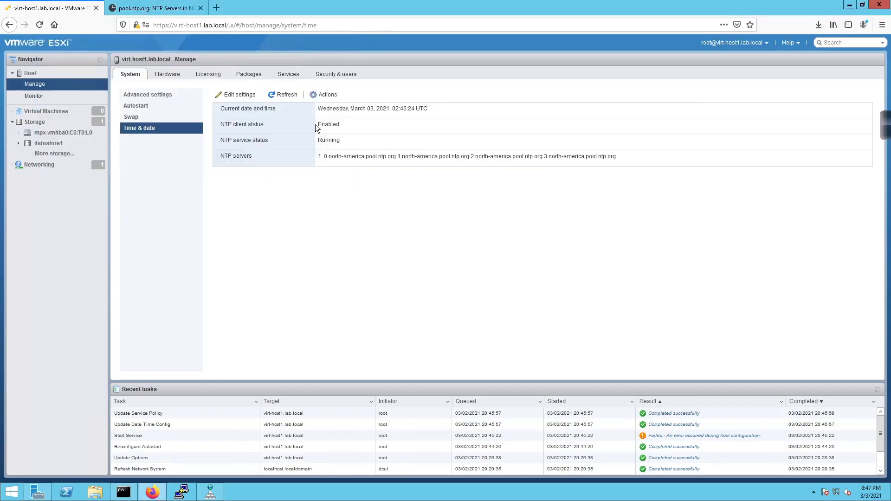
pyautogui.click(174, 74)
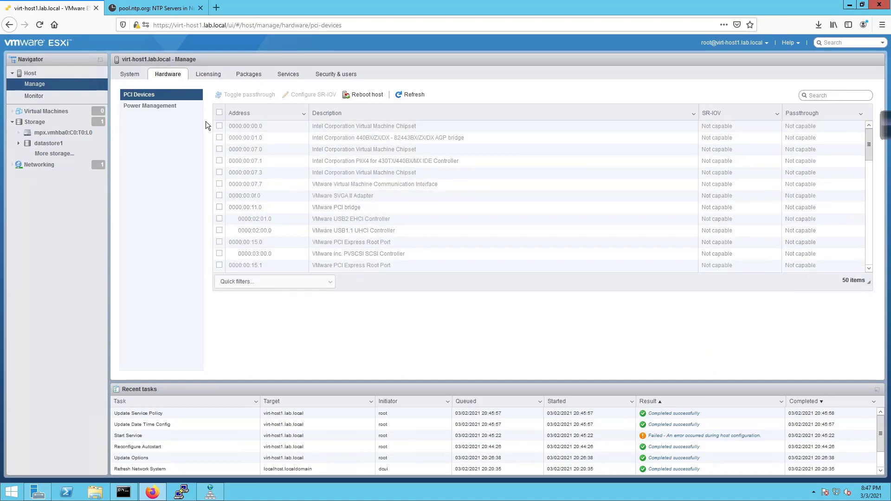
pyautogui.scroll(-10, 471, 202)
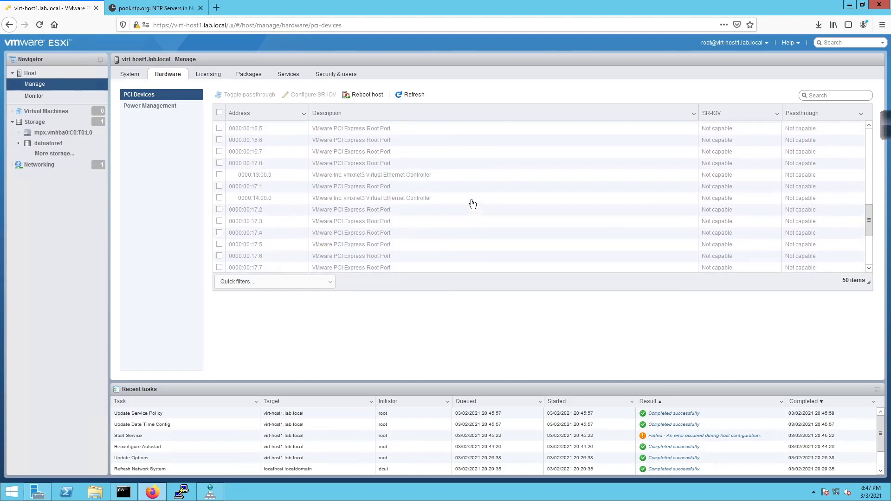
pyautogui.scroll(-1, 472, 203)
pyautogui.click(472, 200)
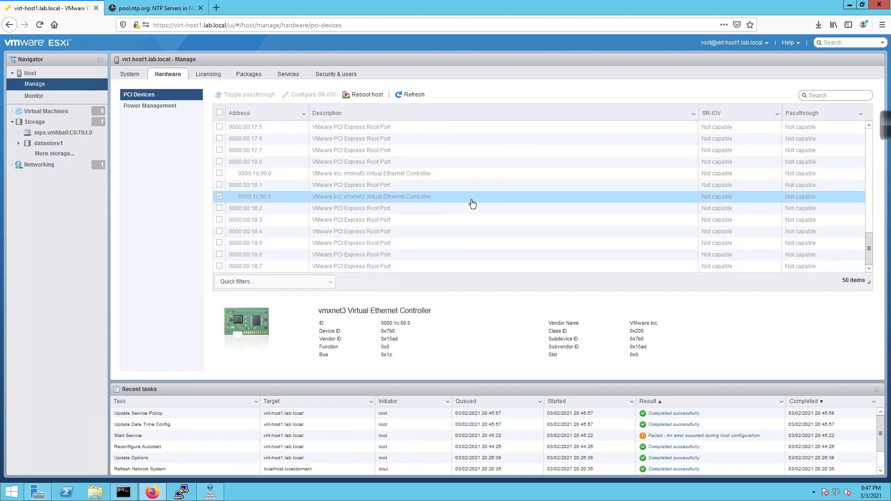
pyautogui.scroll(11, 472, 203)
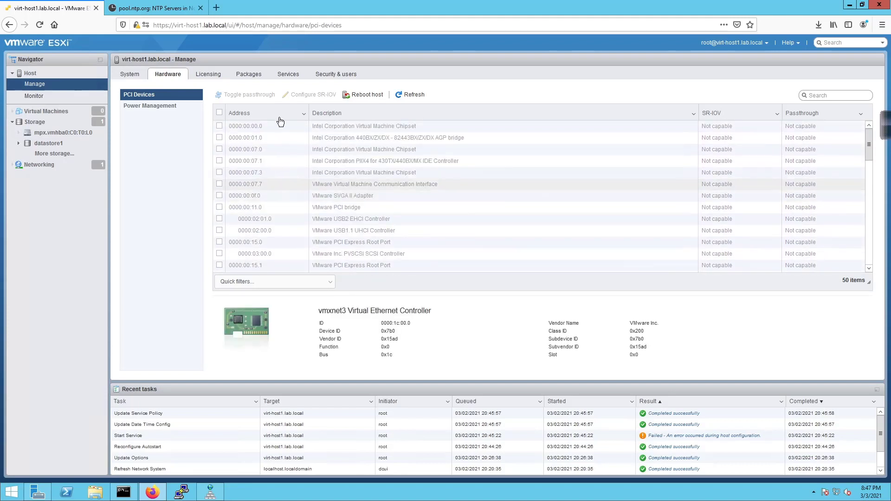
# - Review the host's available power policies without changing the policy, and view its licensing details
pyautogui.click(171, 107)
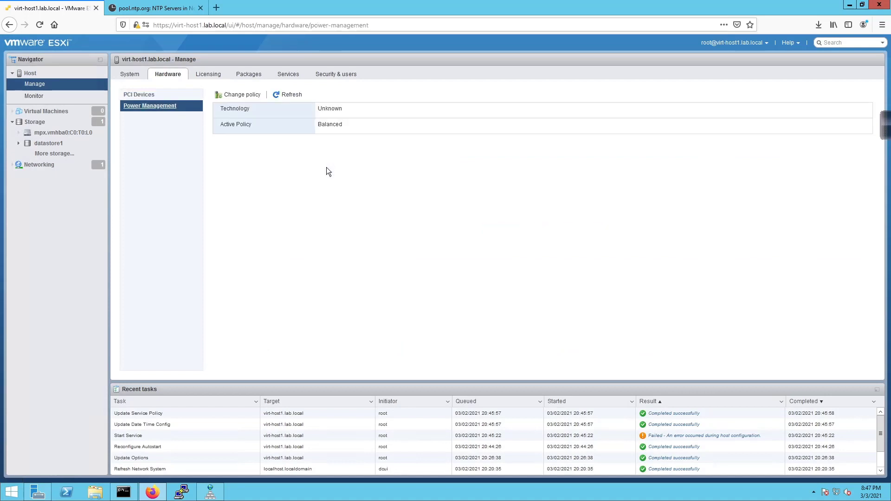
pyautogui.click(240, 95)
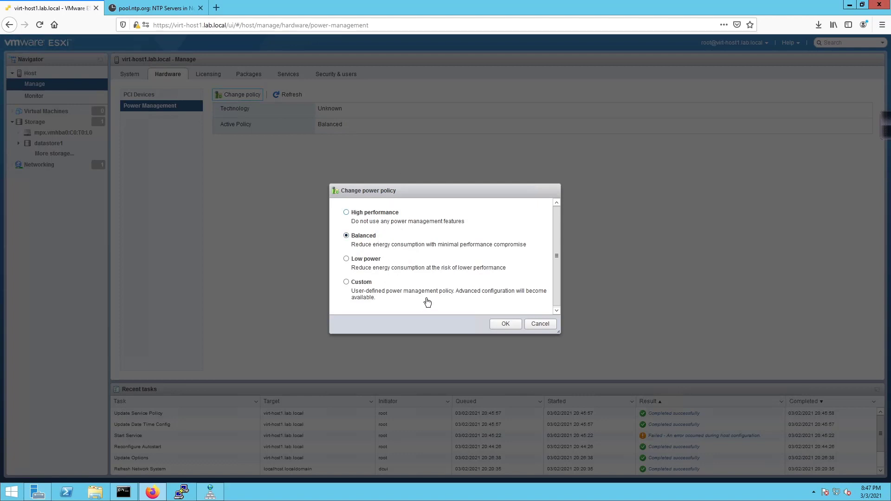
pyautogui.click(541, 324)
pyautogui.click(197, 78)
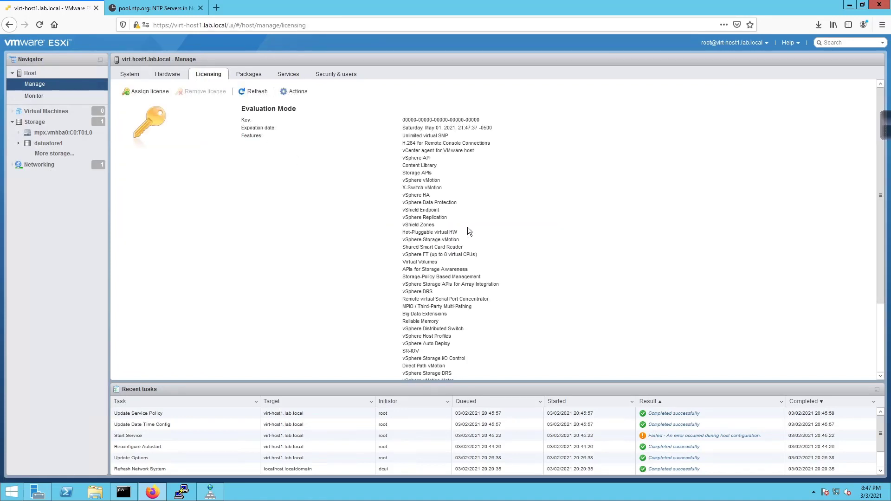
# - Review the evaluation license's features, paste the license key for VMware vSphere 6 Enterprise Plus, validate it and assign it to the host
pyautogui.scroll(-2, 354, 221)
pyautogui.scroll(-2, 356, 225)
pyautogui.scroll(3, 355, 224)
pyautogui.click(150, 91)
pyautogui.click(492, 226)
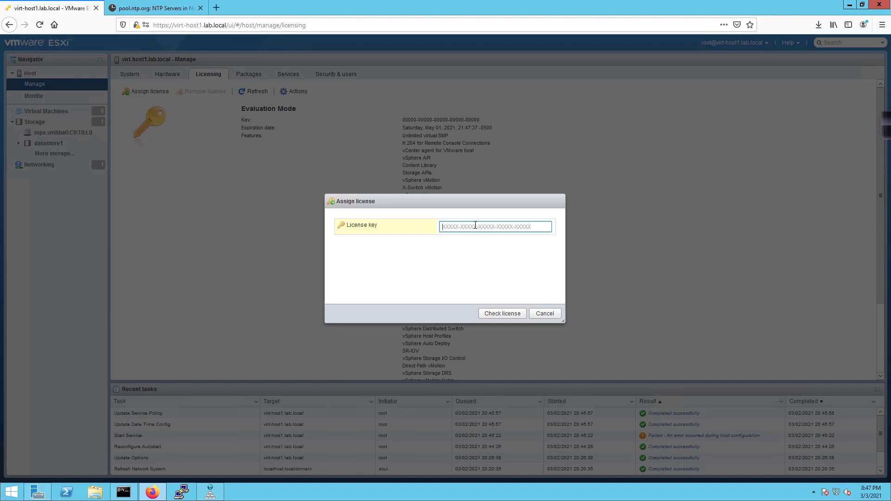
pyautogui.hotkey('ctrl', 'v')
pyautogui.click(506, 315)
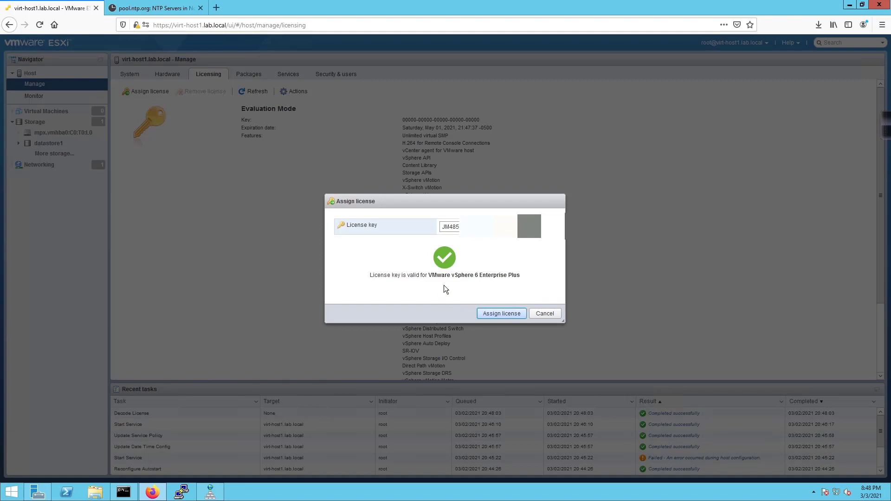
pyautogui.click(508, 317)
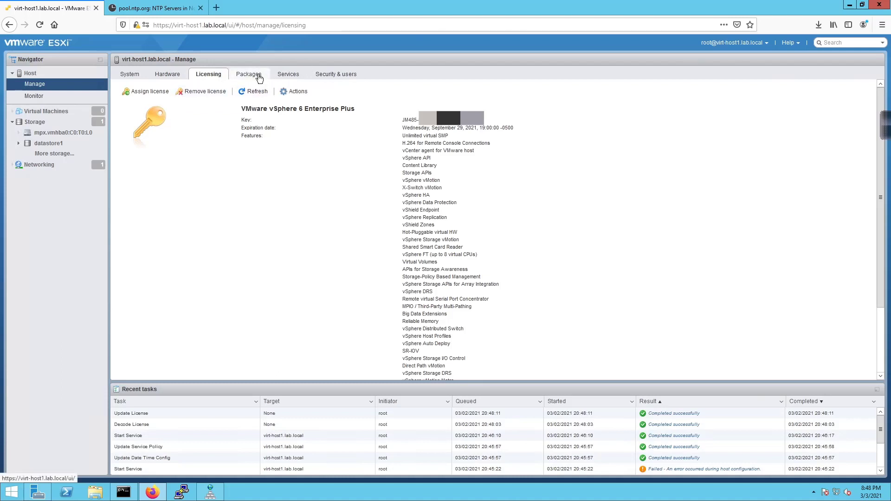
# - View the packages installed on the host and select the ata-pata-amd driver package
pyautogui.click(258, 77)
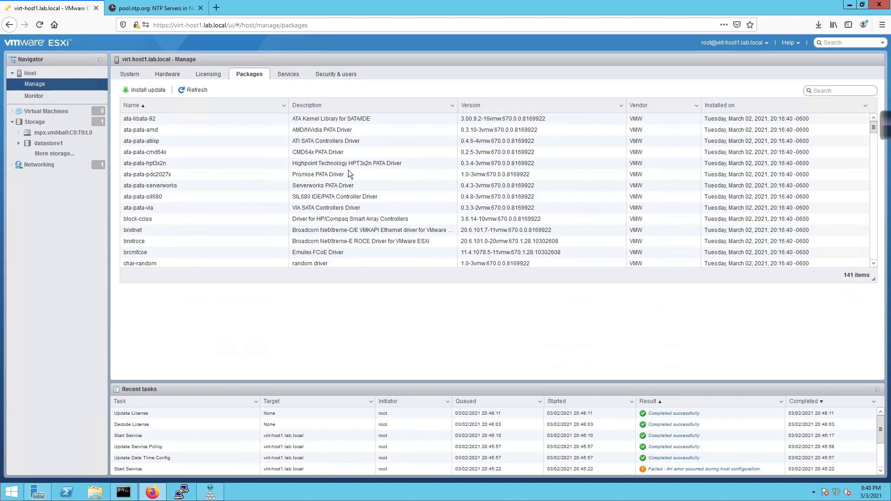
pyautogui.click(179, 131)
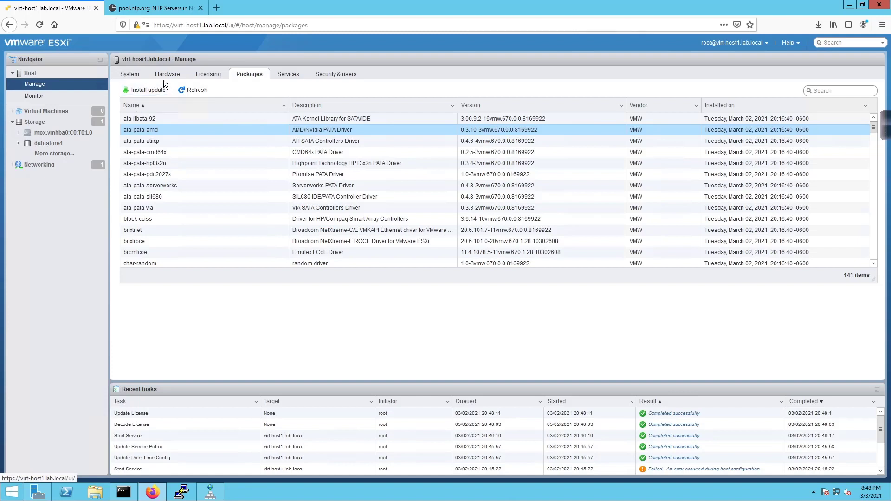
# - Try to start the SNMP Server (snmpd) service on the host
pyautogui.click(288, 76)
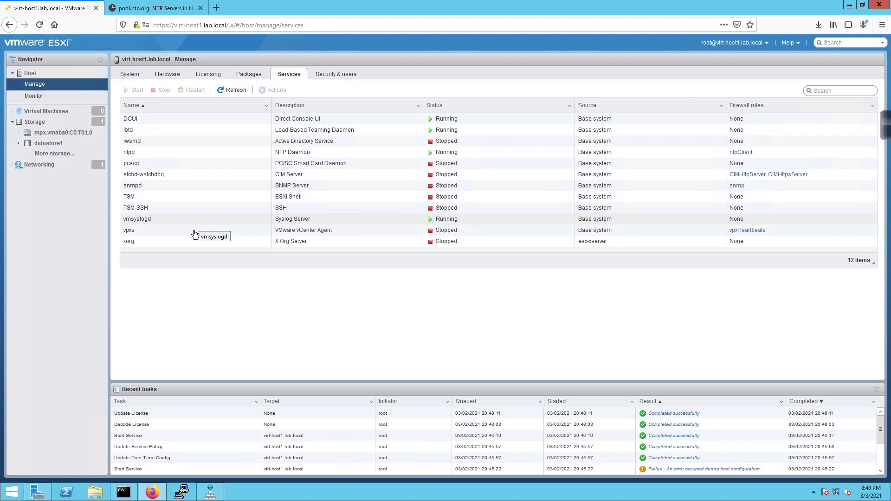
pyautogui.click(155, 187)
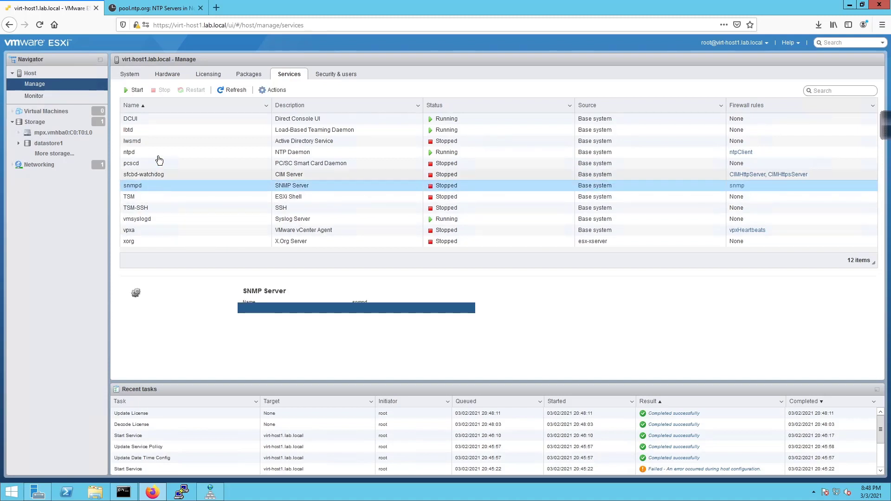
pyautogui.click(271, 91)
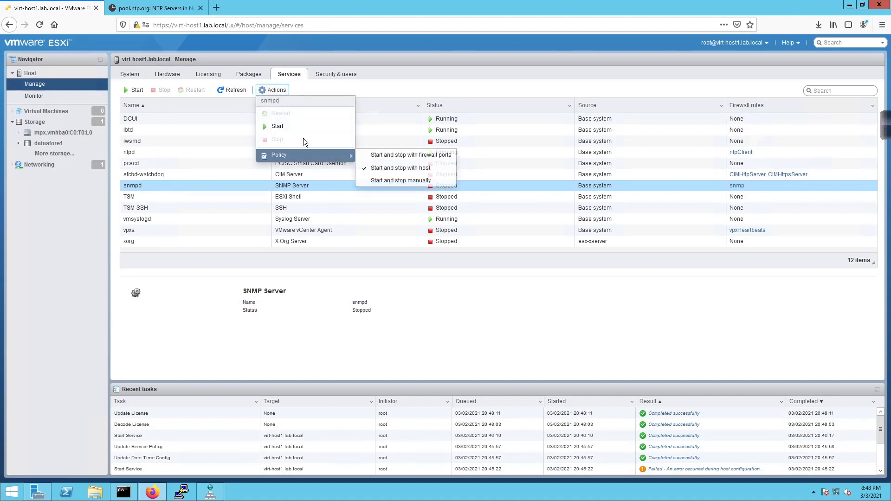
pyautogui.click(302, 130)
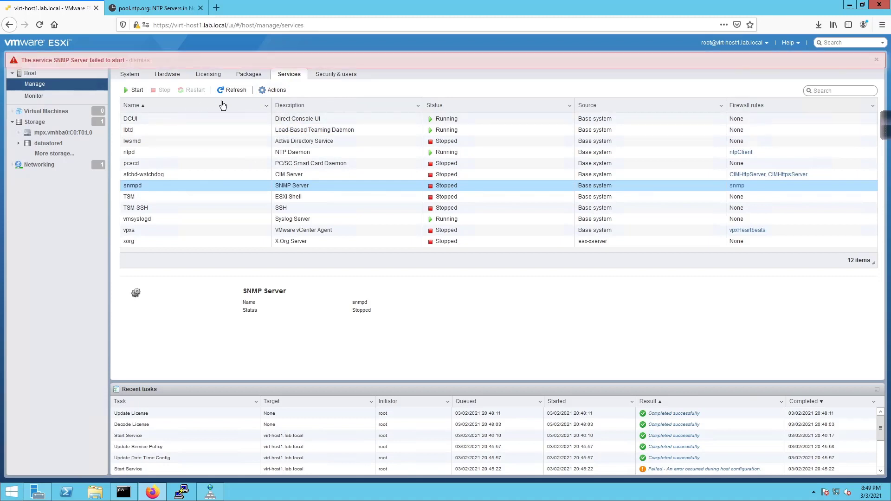
# - Set the SNMP Server service's policy to Start and stop manually, and dismiss the error notification
pyautogui.click(269, 95)
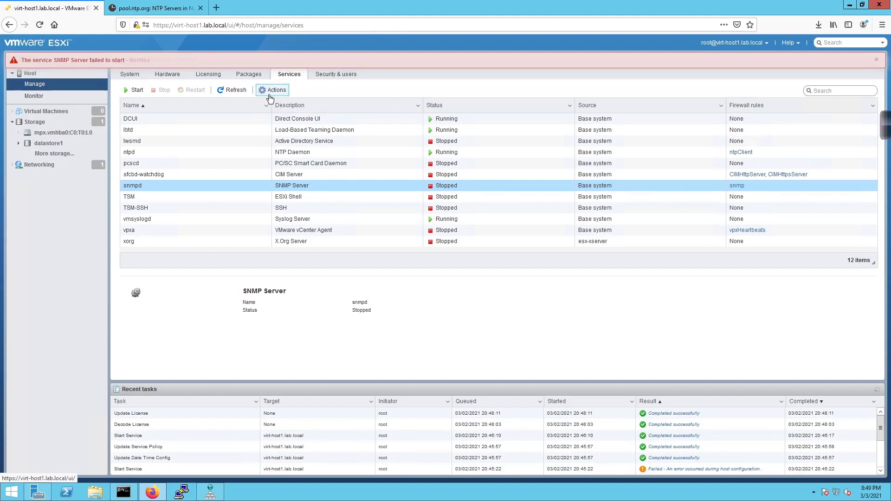
pyautogui.moveTo(342, 158)
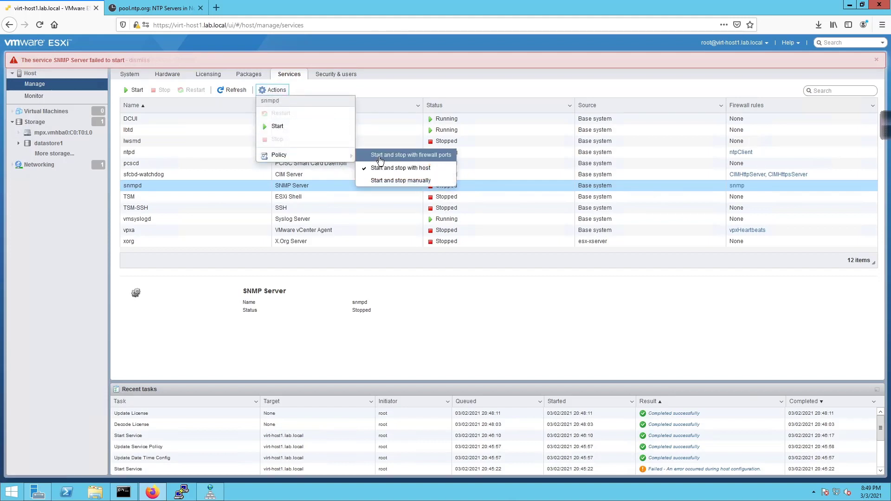
pyautogui.click(391, 181)
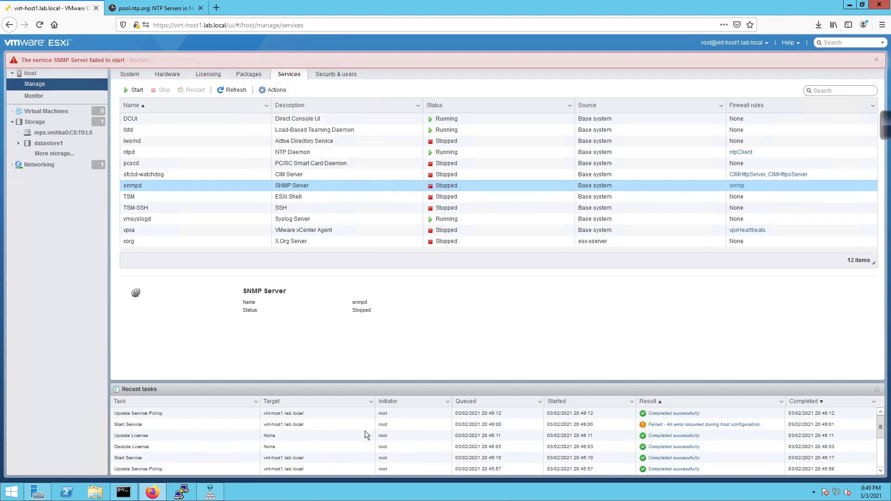
pyautogui.click(876, 63)
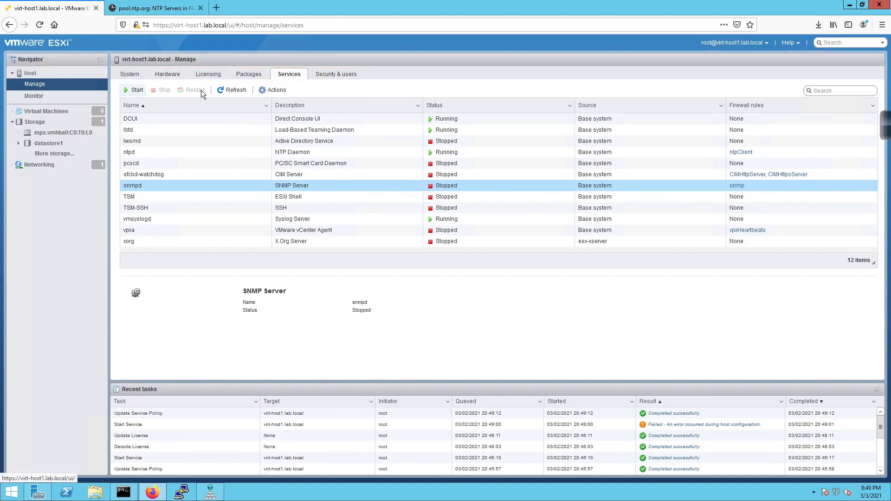
# - Refresh the services list, start the SSH (TSM-SSH) service, and dismiss the notification
pyautogui.click(225, 92)
pyautogui.click(225, 93)
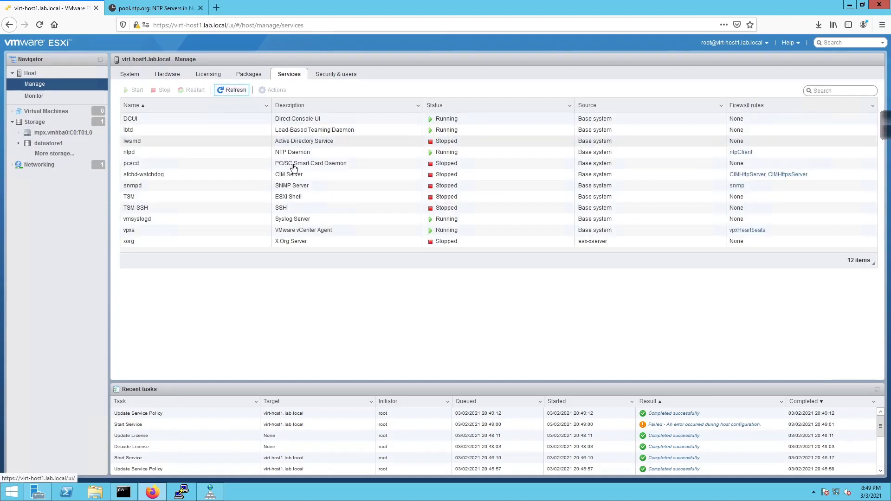
pyautogui.click(203, 208)
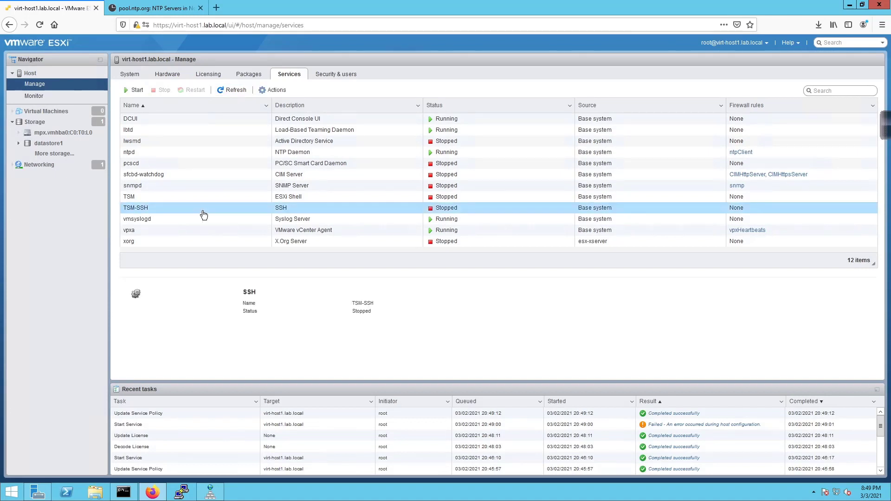
pyautogui.click(269, 90)
pyautogui.click(276, 128)
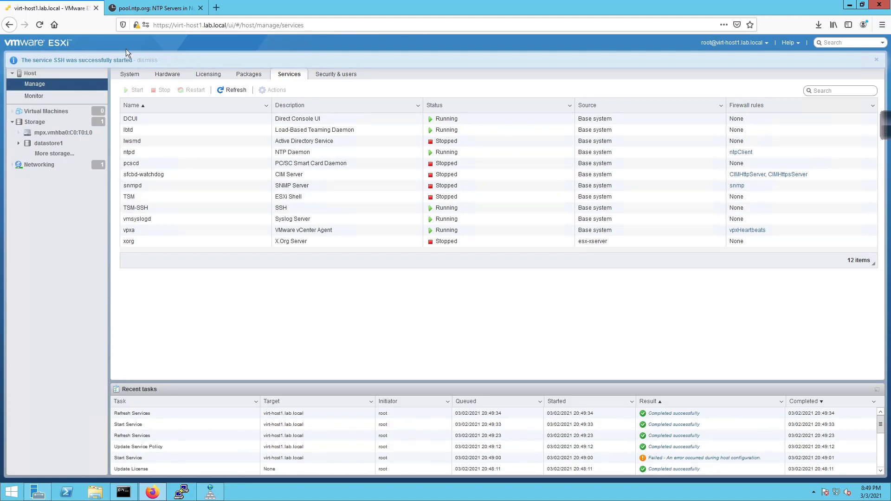
pyautogui.click(149, 60)
# - View the host overview and review the available acceptance level options in the security settings without saving a change
pyautogui.click(39, 74)
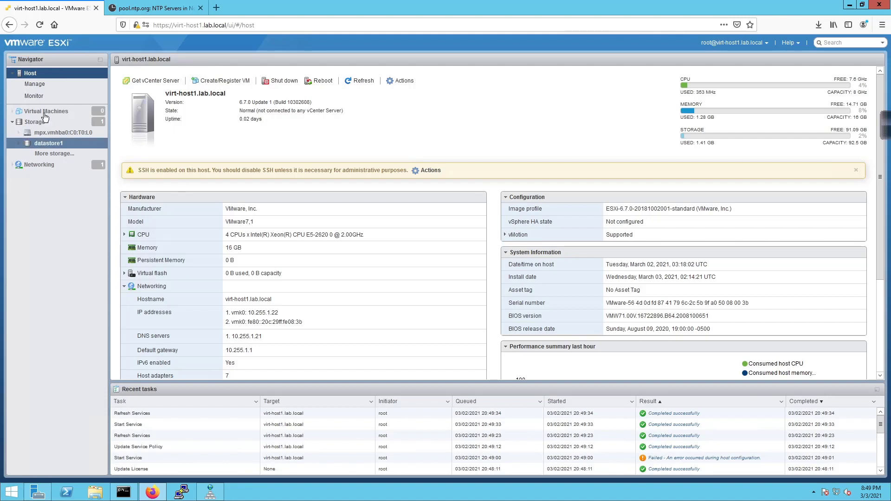
pyautogui.click(69, 86)
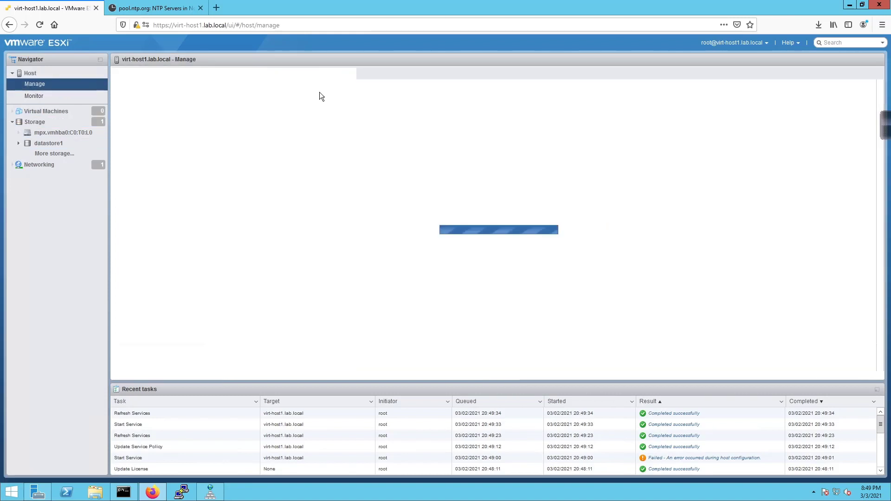
pyautogui.click(342, 74)
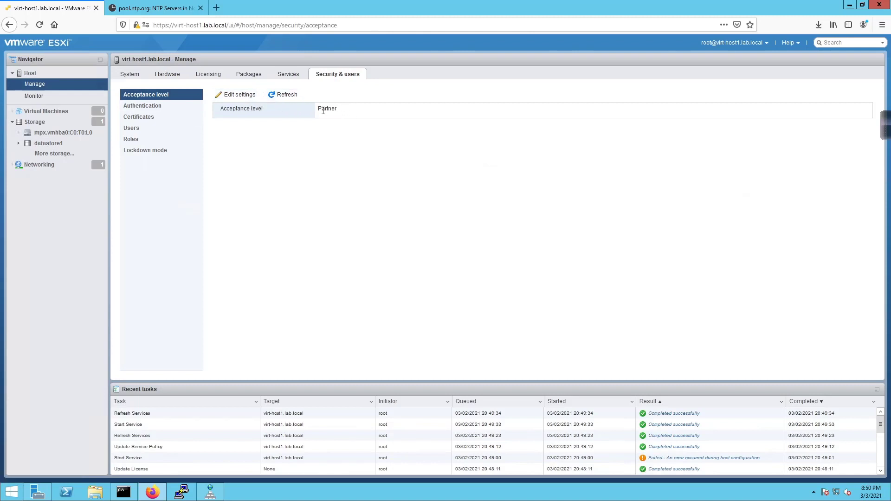
pyautogui.click(238, 95)
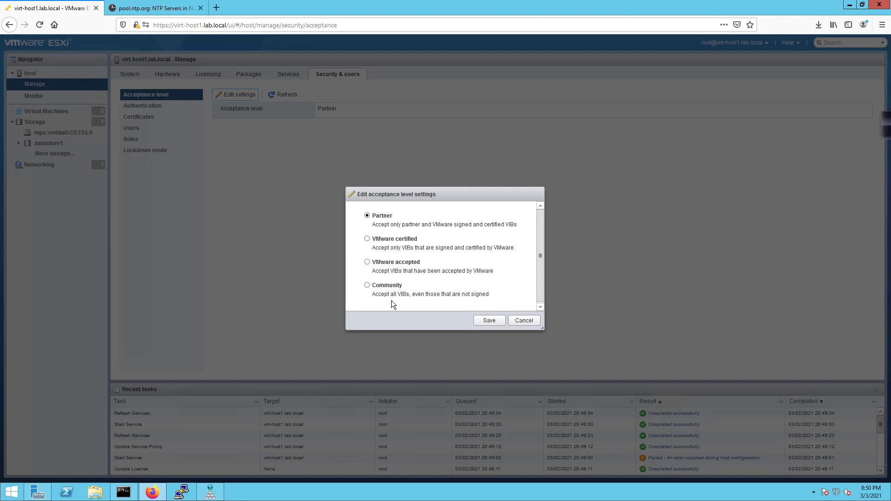
pyautogui.click(521, 321)
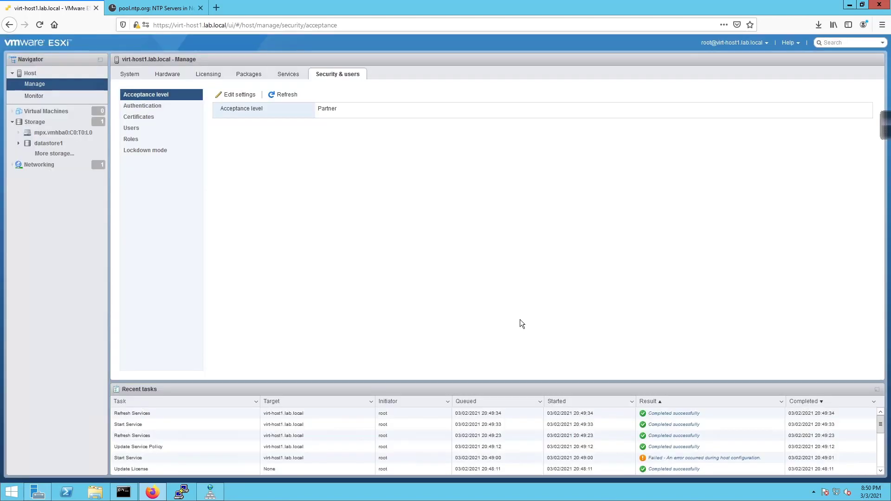
# - Review the host's authentication, certificate, user, role and lockdown mode settings
pyautogui.click(139, 107)
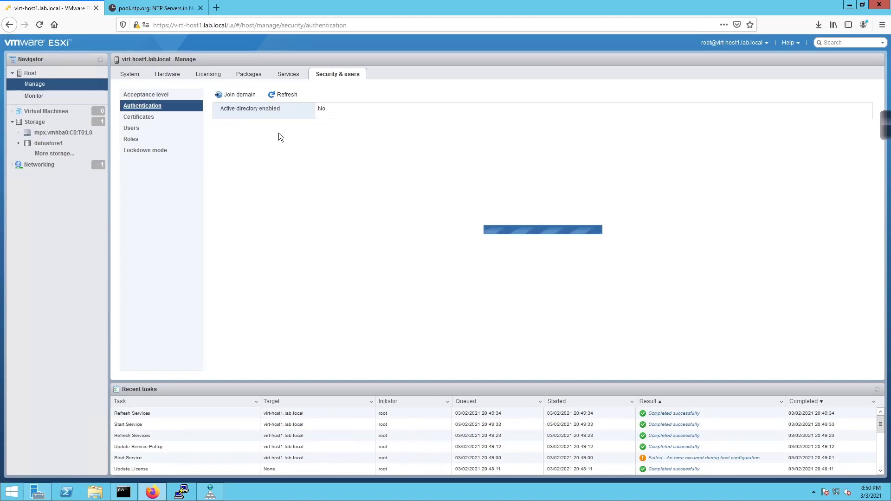
pyautogui.click(140, 121)
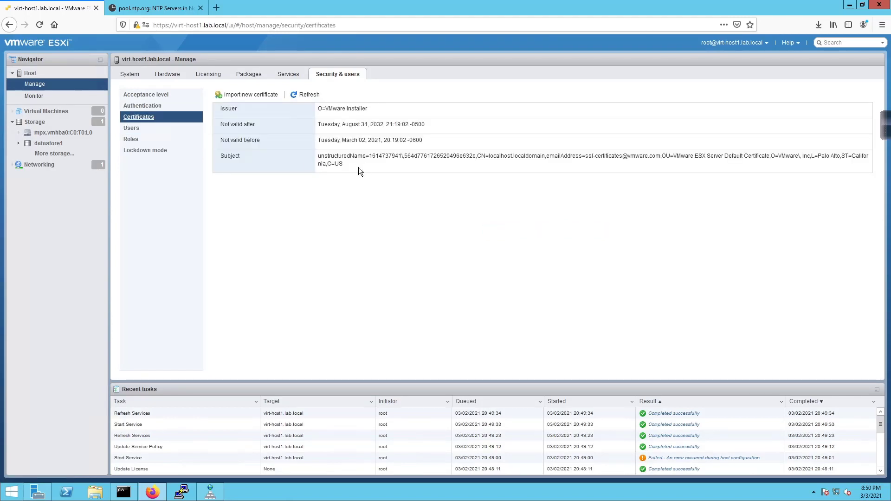
pyautogui.click(140, 129)
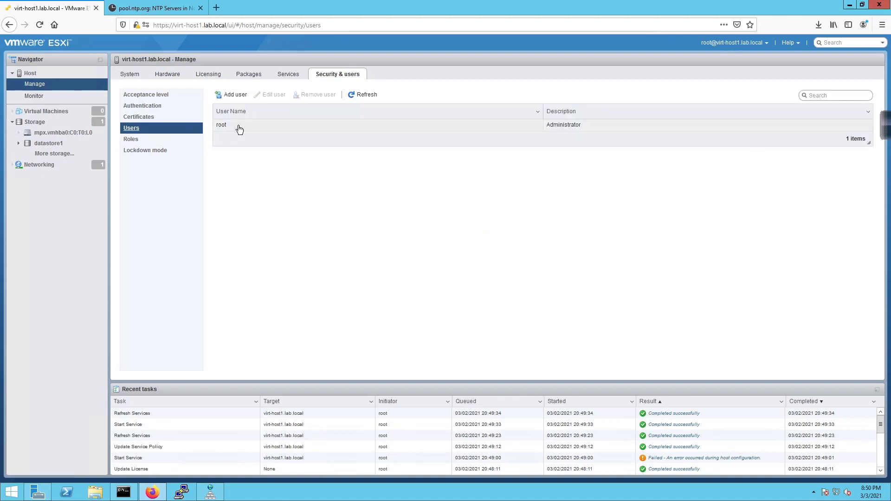
pyautogui.click(132, 141)
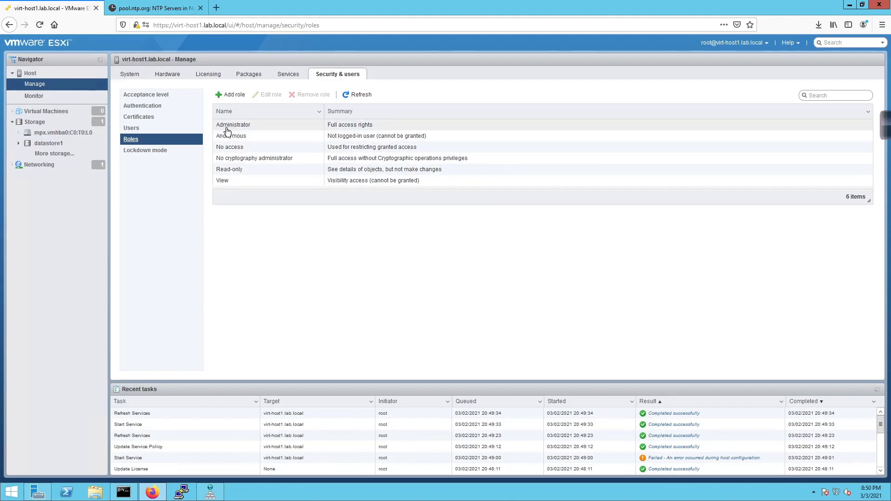
pyautogui.click(170, 150)
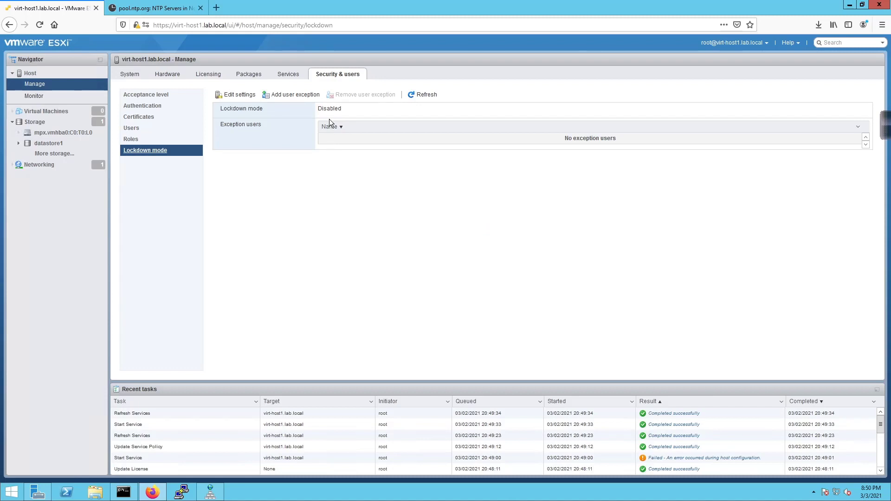
# - Look through the host's monitoring data: performance, hardware sensors, events, logs and notifications
pyautogui.click(14, 96)
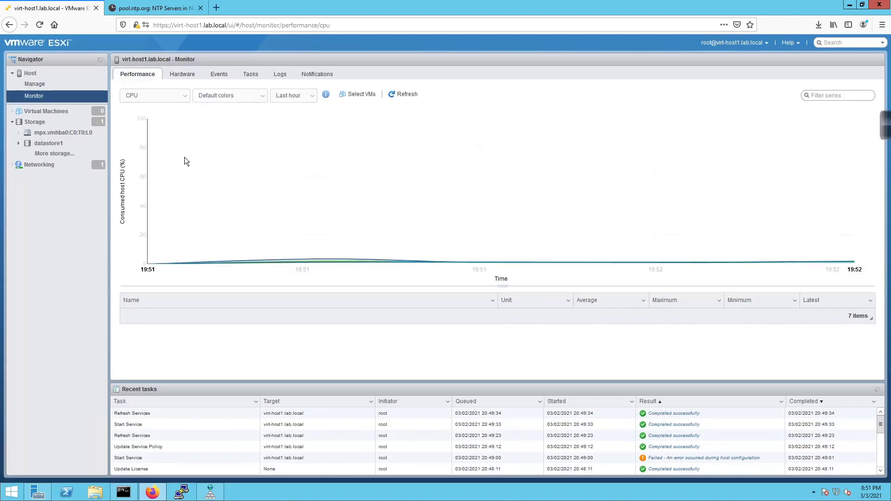
pyautogui.click(180, 74)
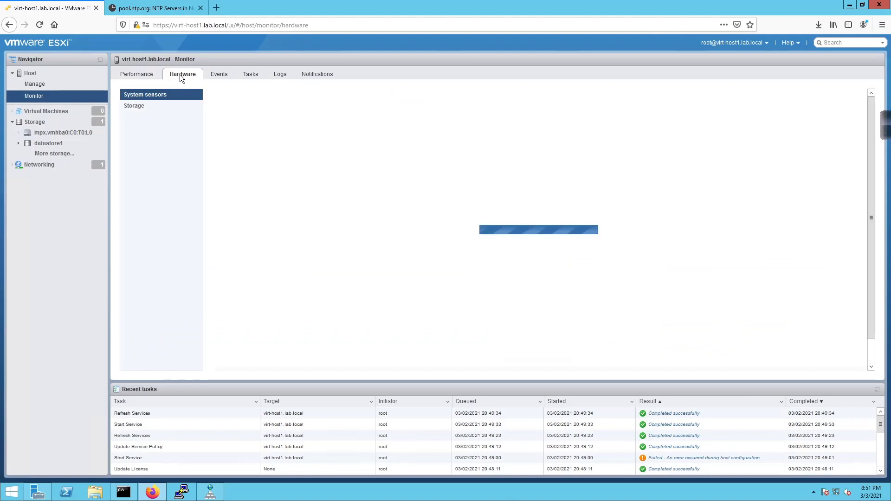
pyautogui.click(216, 76)
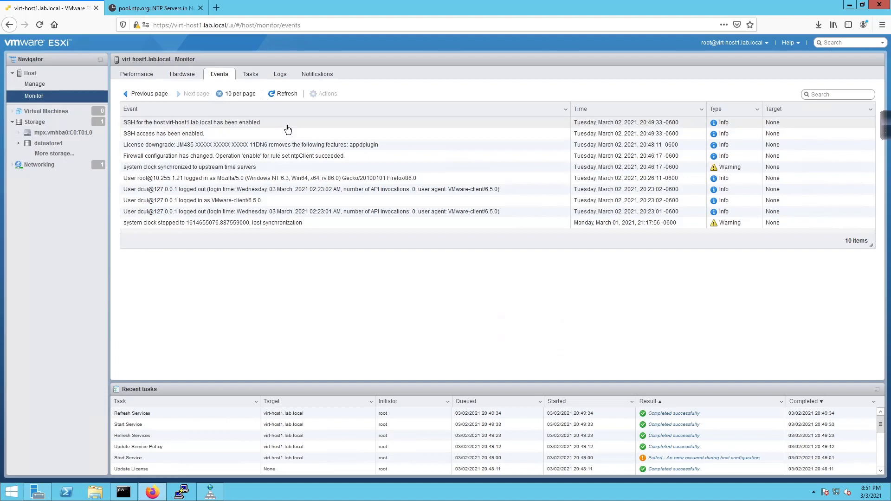
pyautogui.click(239, 77)
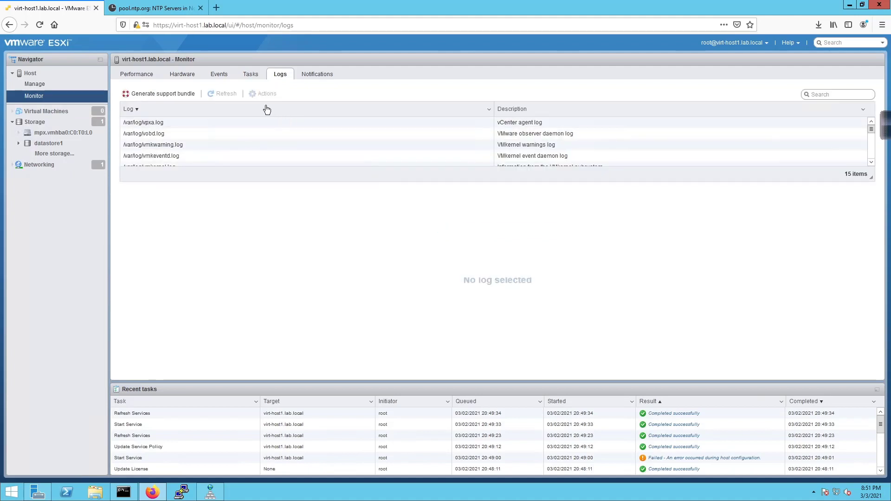
pyautogui.click(304, 77)
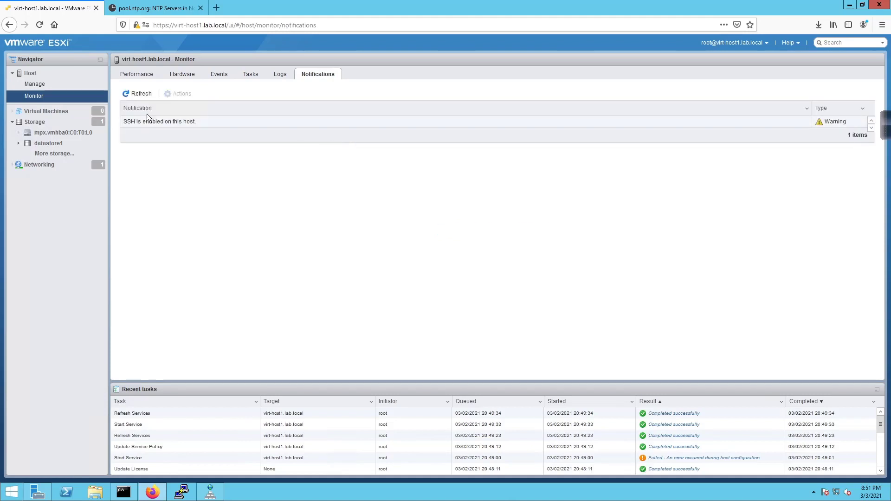
# - Check the host's date and time in the host overview, and refresh the Time & date settings to review the NTP status
pyautogui.click(26, 77)
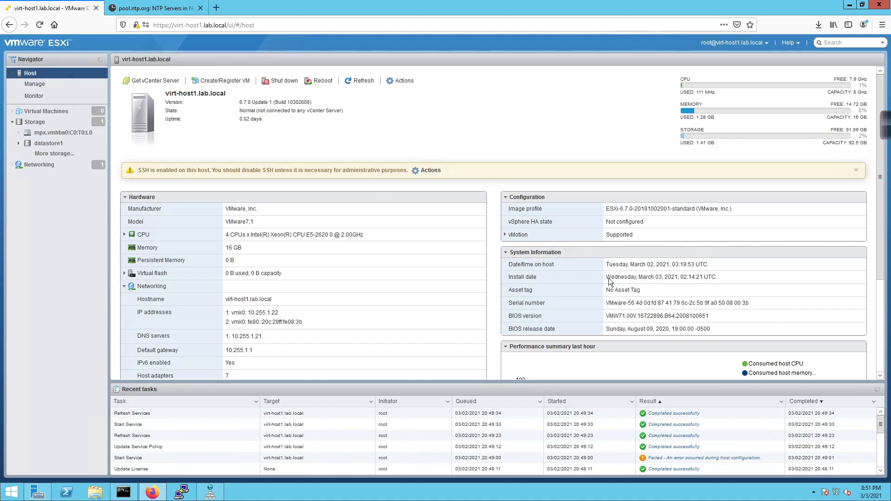
pyautogui.click(37, 87)
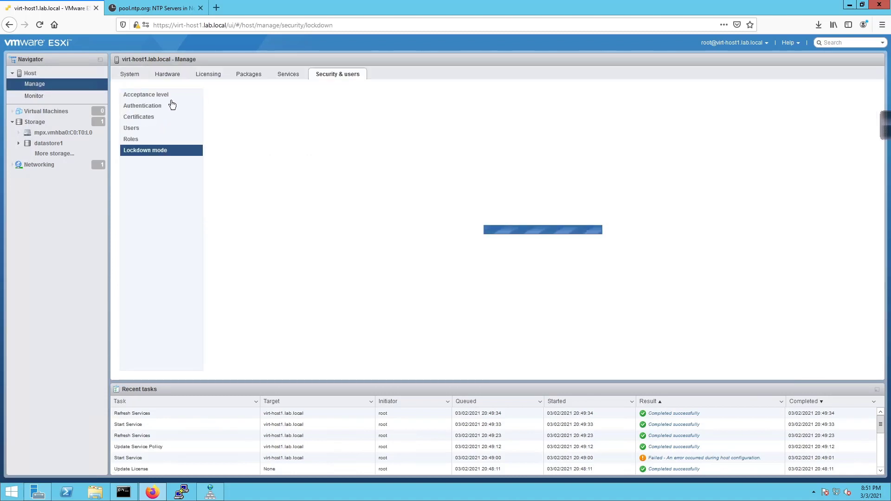
pyautogui.click(121, 75)
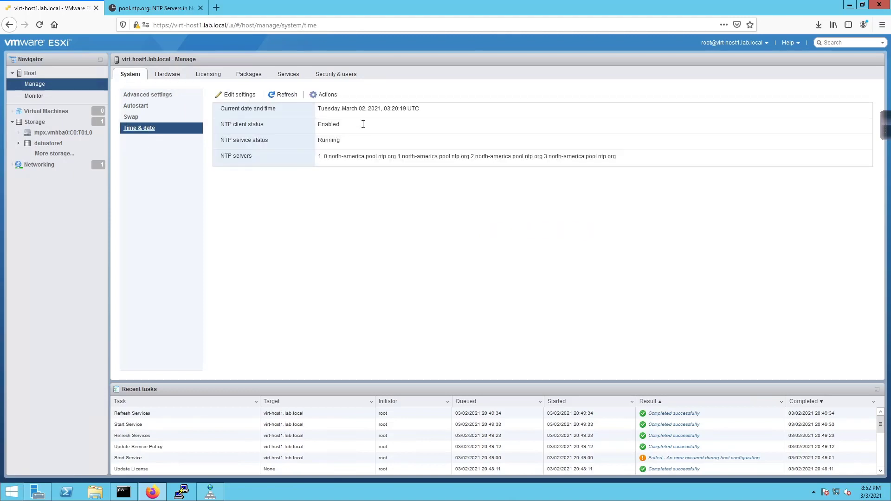
pyautogui.click(283, 94)
pyautogui.rightClick(872, 496)
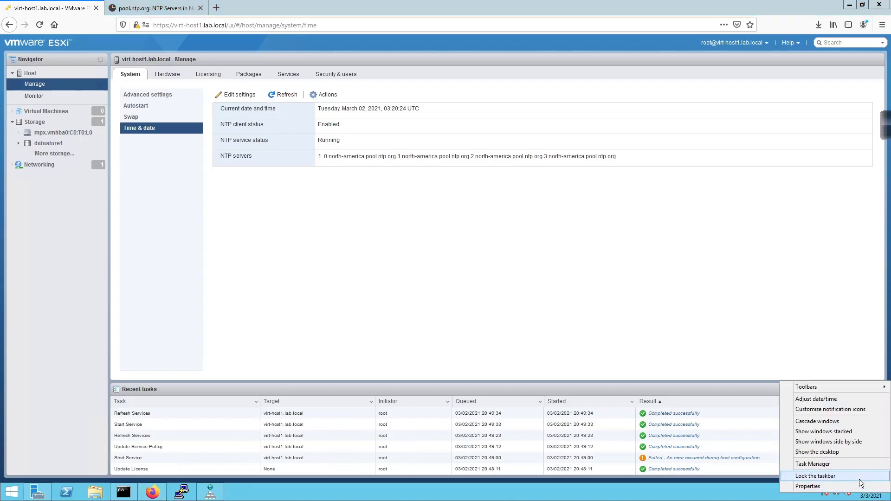
pyautogui.click(855, 487)
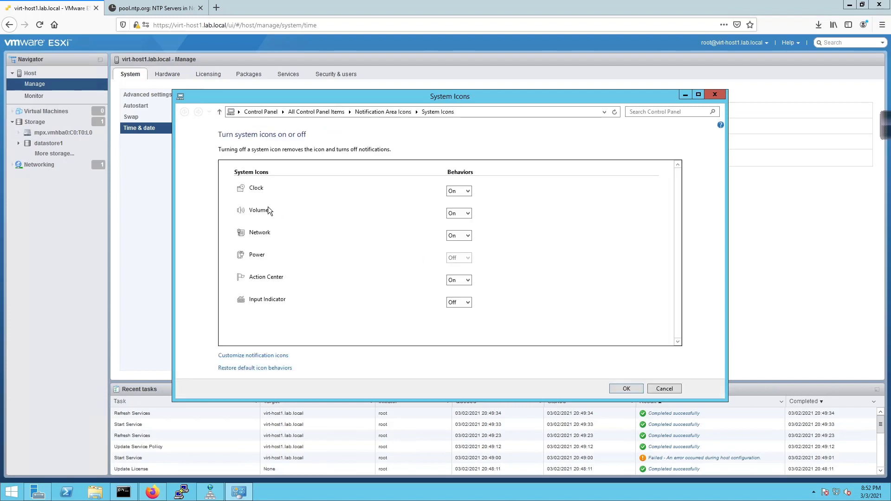
pyautogui.click(717, 95)
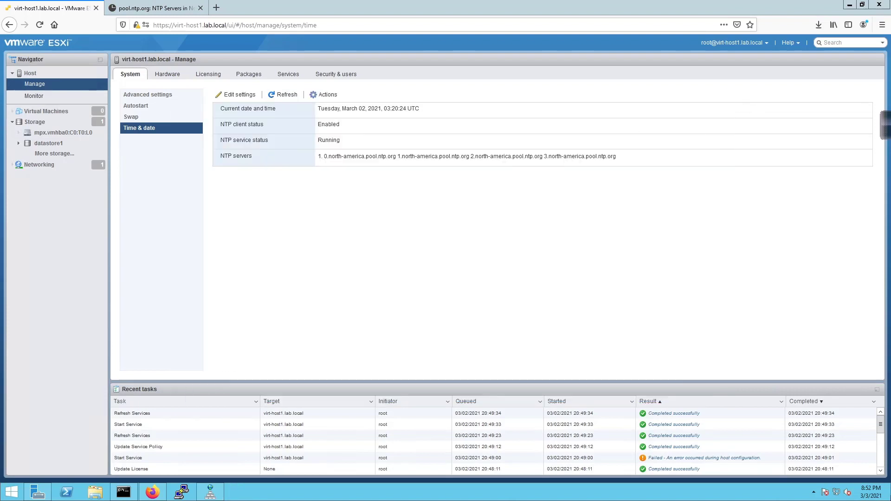
# - Set the Windows system date of the management computer to March 1, 2021
pyautogui.rightClick(866, 498)
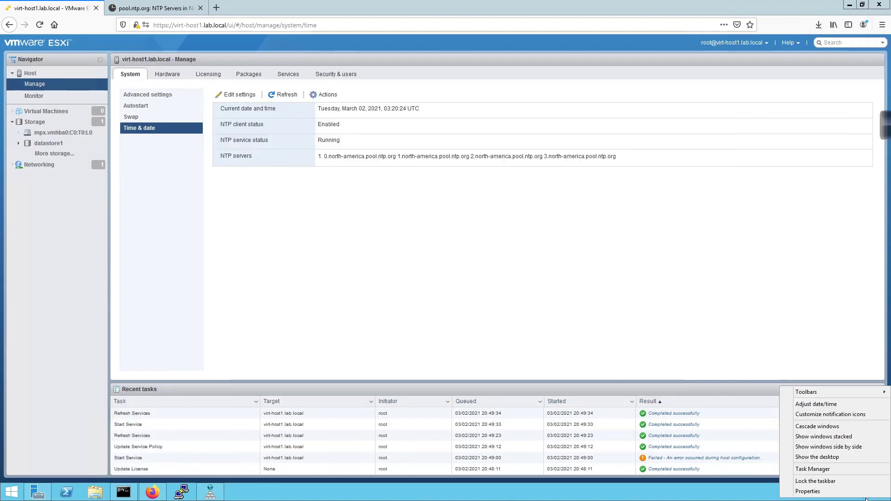
pyautogui.click(825, 404)
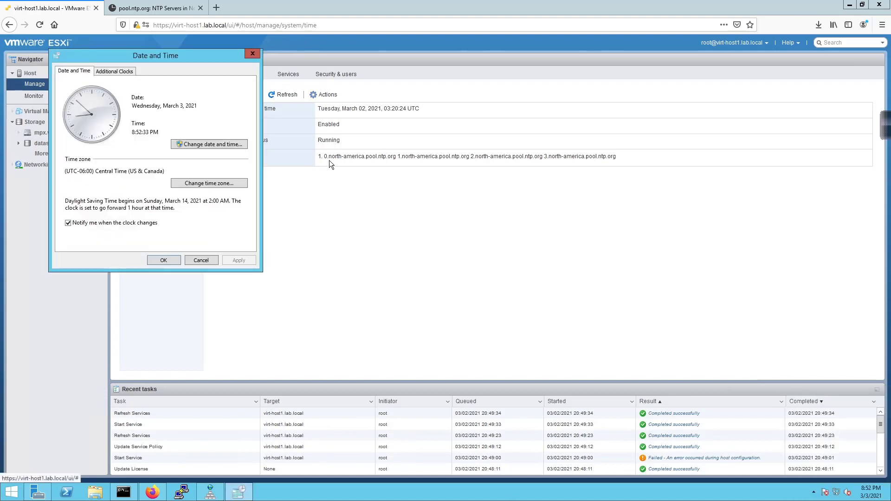
pyautogui.click(190, 144)
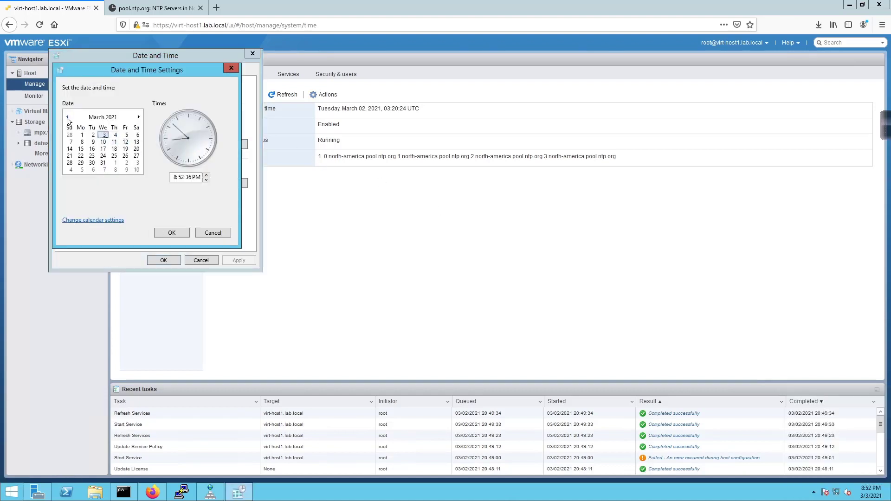
pyautogui.click(81, 136)
pyautogui.click(171, 231)
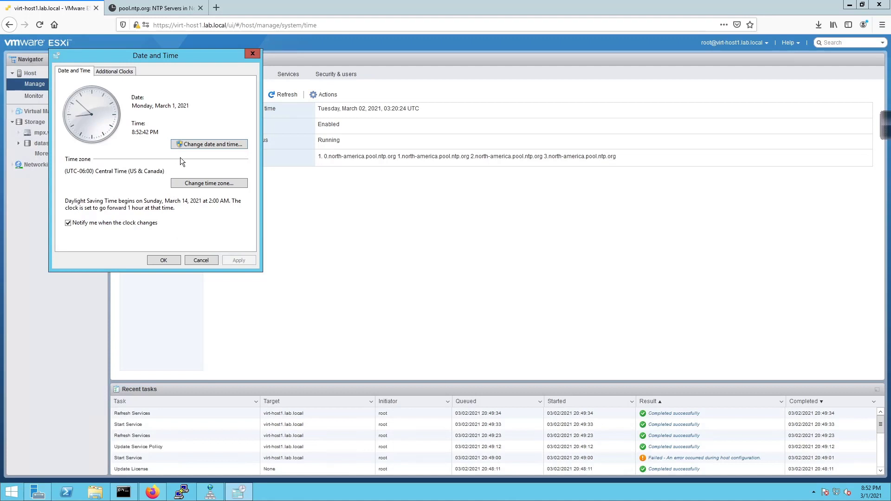
# - Set the Windows system time to 9:22 PM and close the date and time settings
pyautogui.click(186, 144)
pyautogui.click(178, 180)
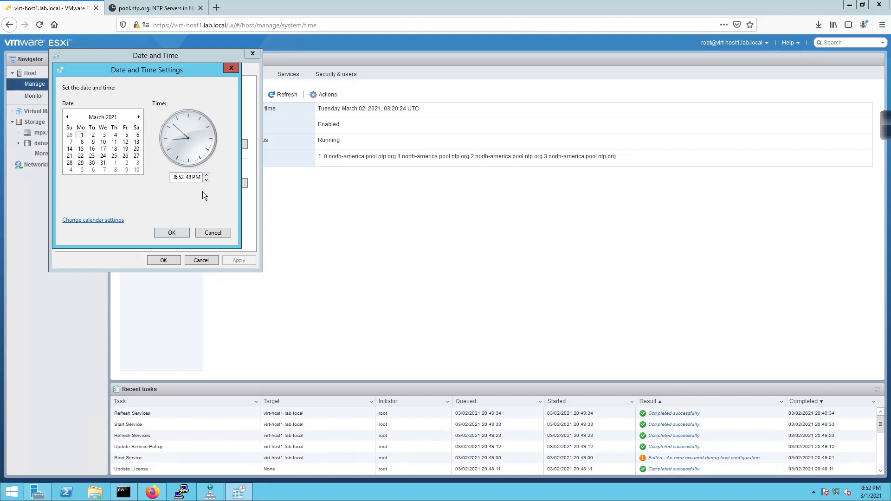
pyautogui.click(206, 174)
pyautogui.click(188, 177)
pyautogui.write('522')
pyautogui.click(165, 233)
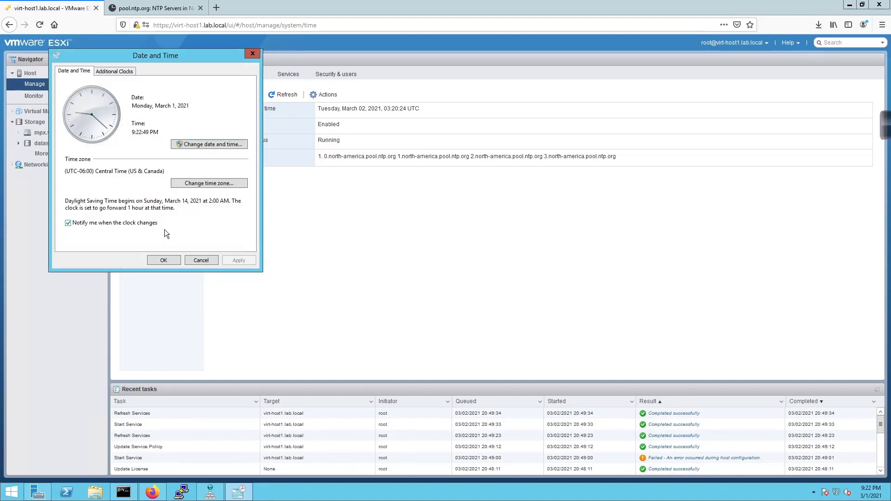
pyautogui.click(158, 258)
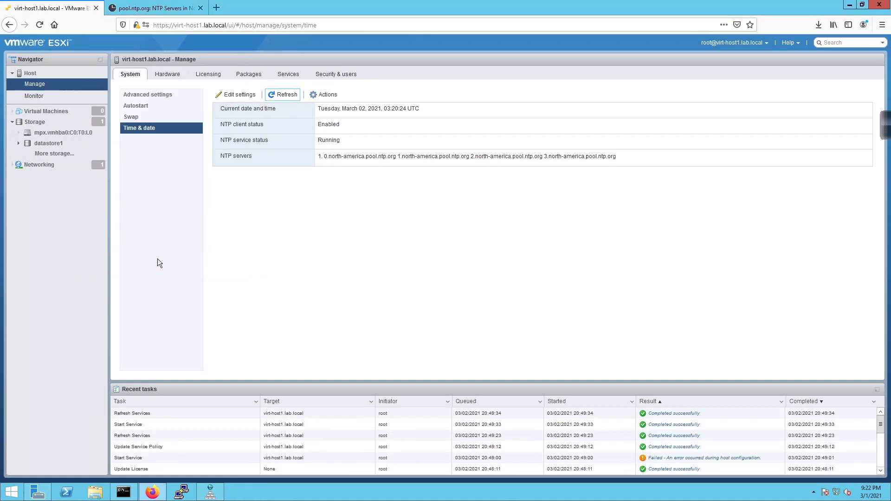